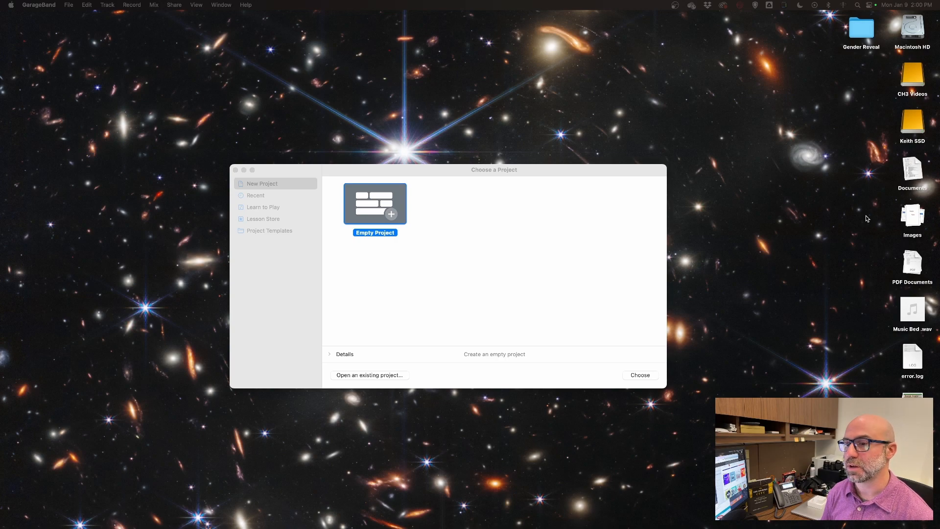
Look through the Recent, Learn to Play, Lesson Store and Project Templates categories of the project chooser
click(527, 169)
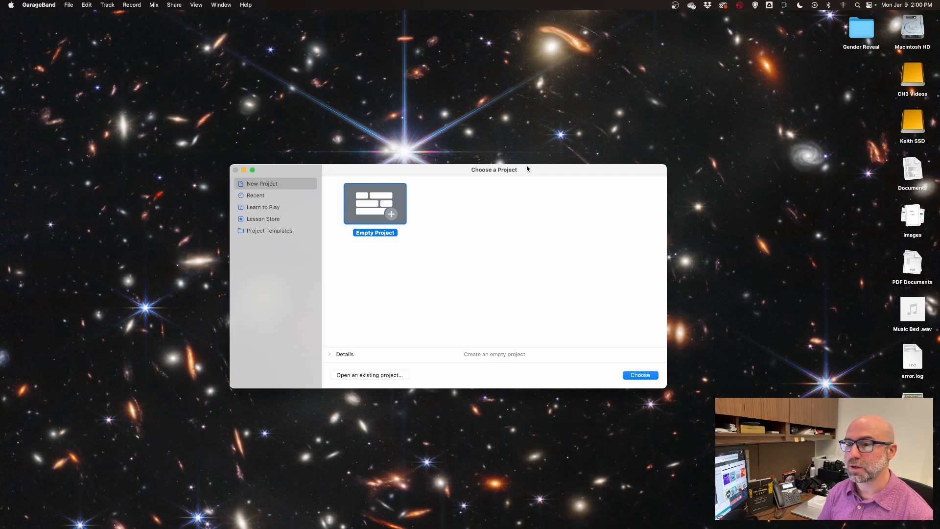
click(273, 196)
click(268, 208)
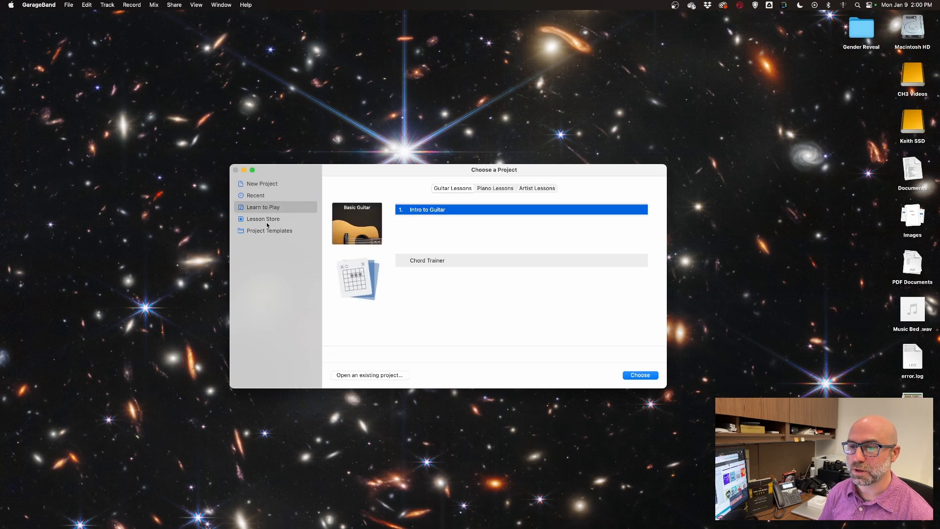
click(268, 220)
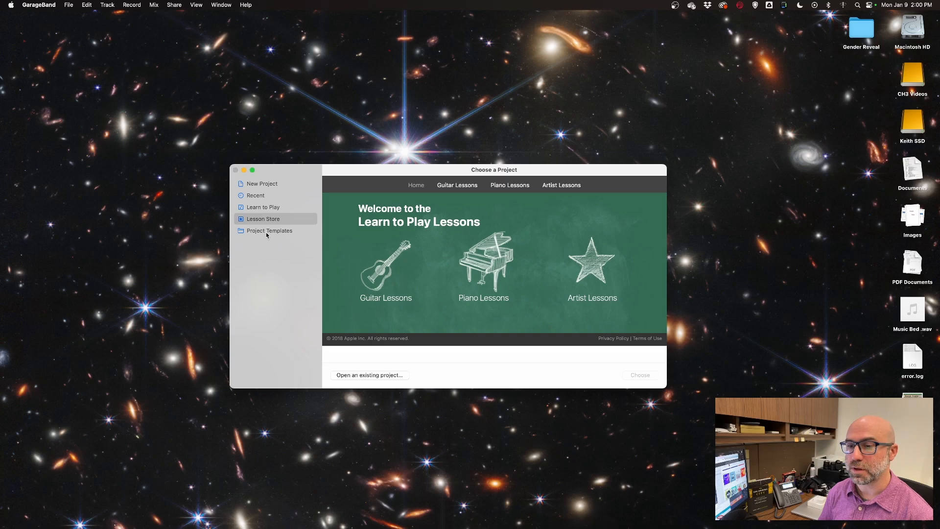
click(268, 232)
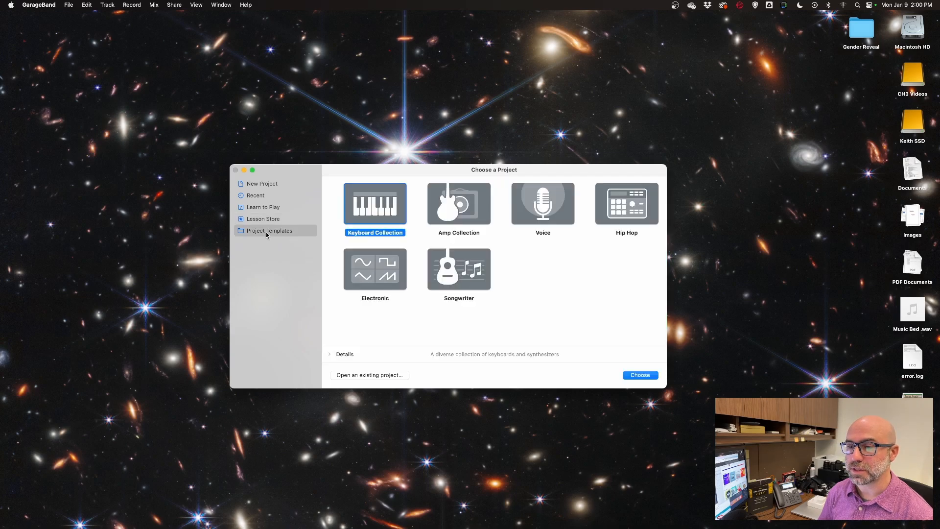
Create a new empty project with a Drummer track
click(263, 184)
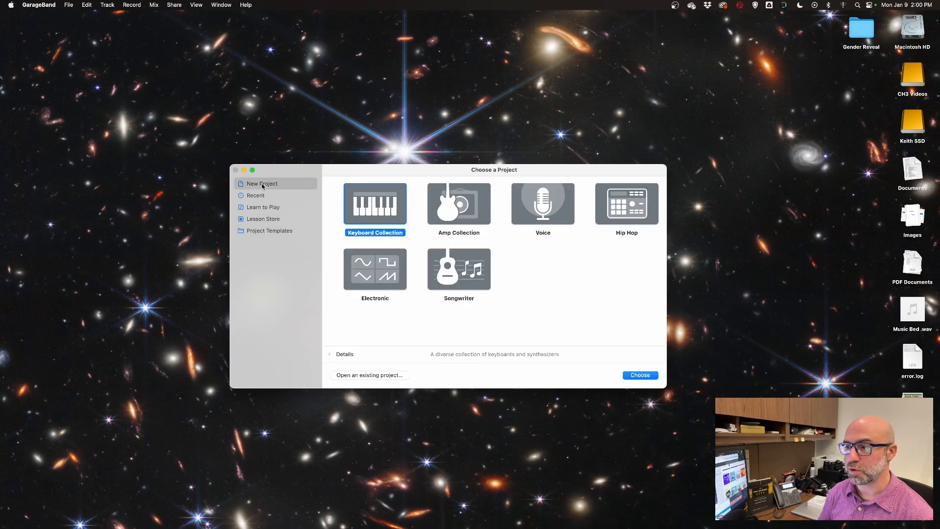
click(639, 375)
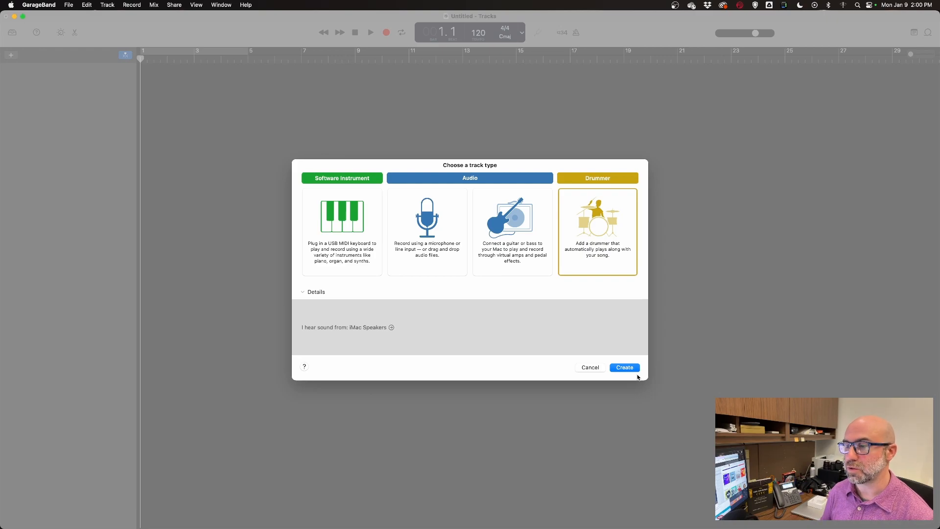
click(624, 368)
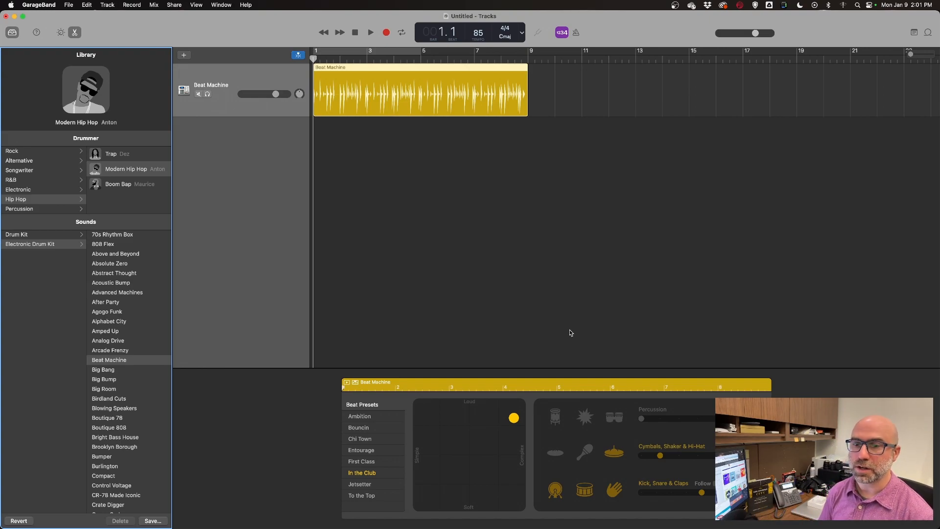
Change the track's drummer to Garage Rock from the Alternative genre and play a short part of the beat
click(44, 162)
scroll(132, 178, down, 2)
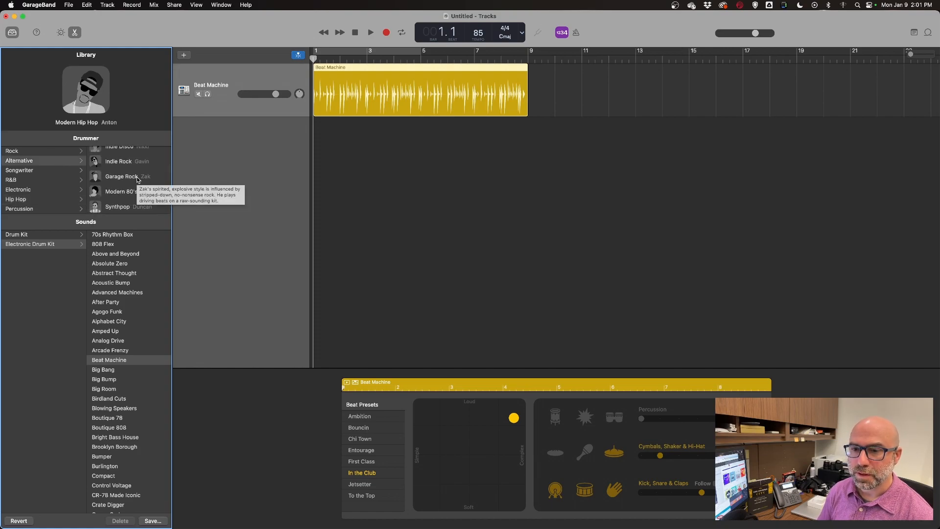
click(138, 178)
key(space)
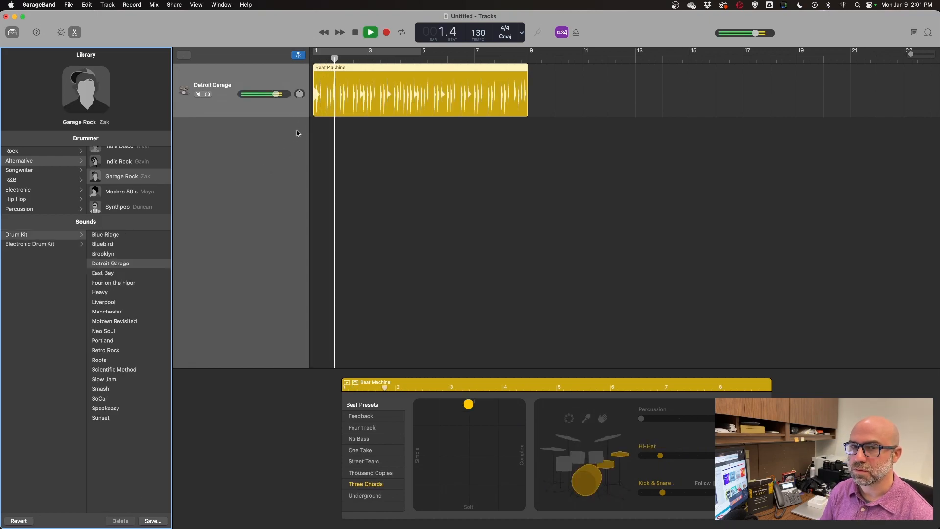
key(space)
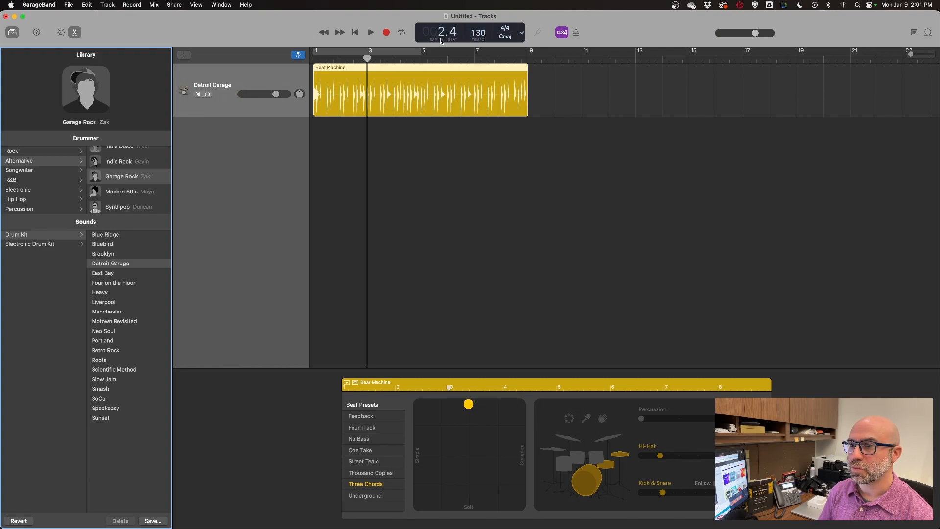
Move the playhead back near the start of the drum region and play about two bars of it
mouse_move(368, 58)
mouse_down()
mouse_move(395, 59)
mouse_move(381, 59)
mouse_up()
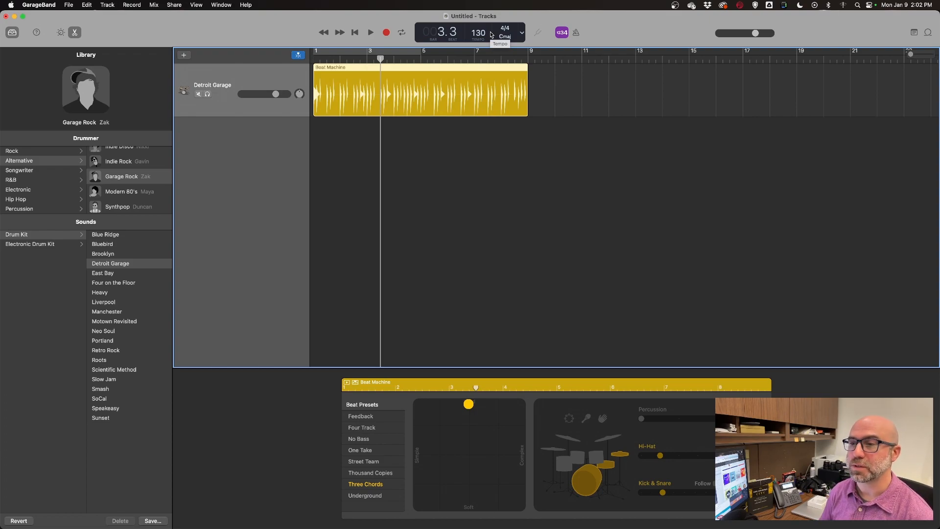
click(333, 60)
key(space)
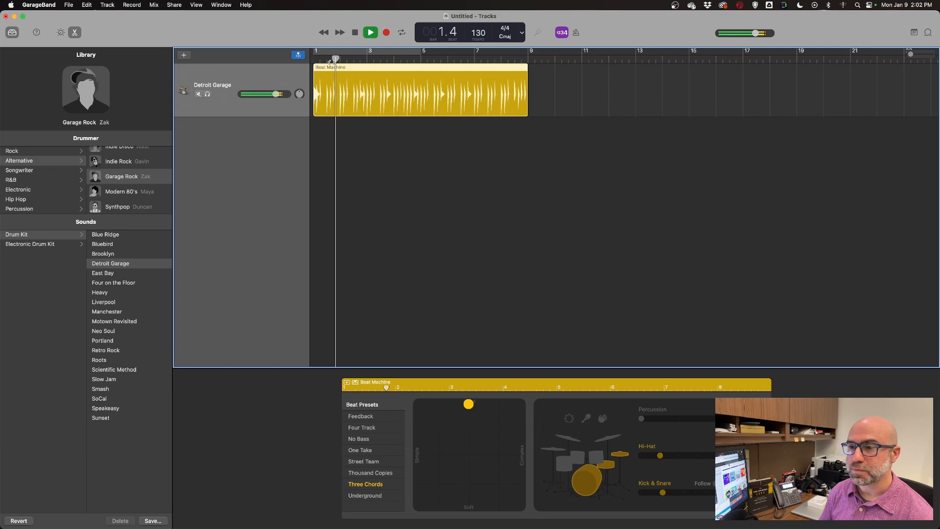
key(space)
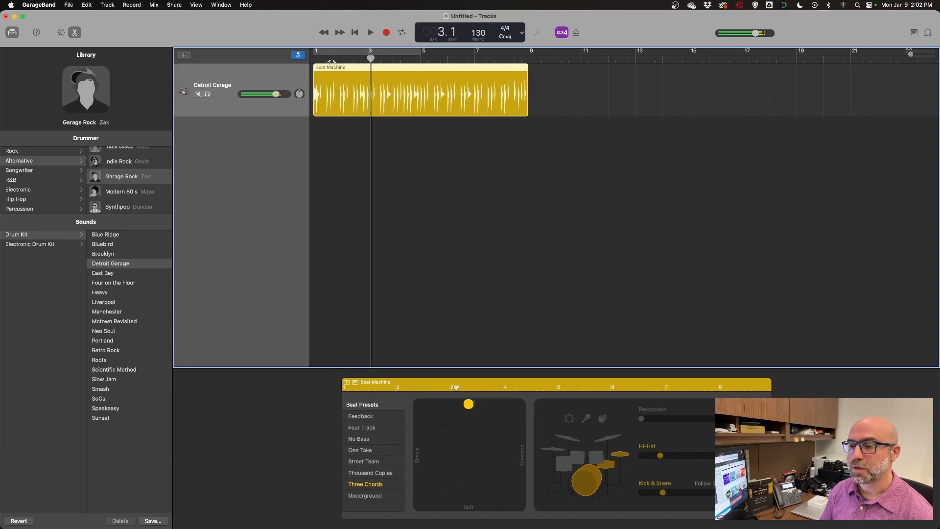
Turn on cycling for bars 1 to 5 and play the looped section from bar 1
click(401, 32)
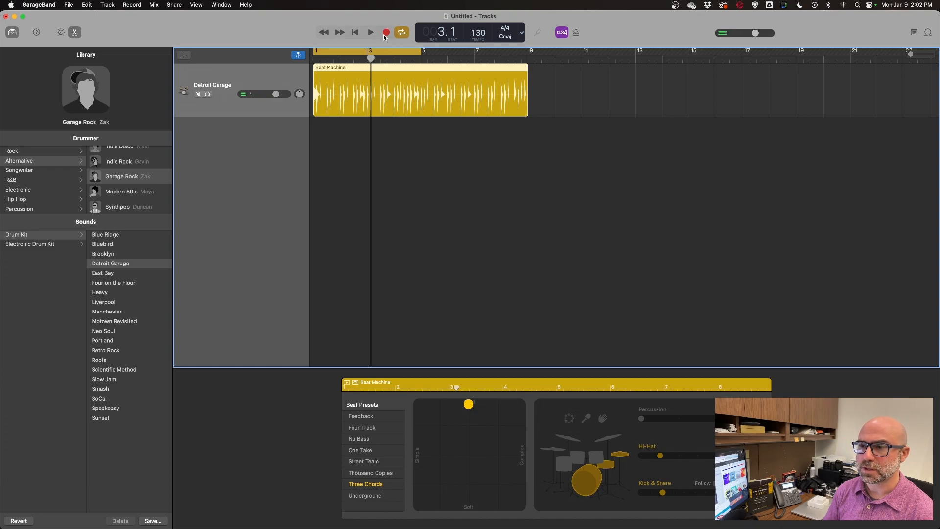
drag(317, 60, 309, 61)
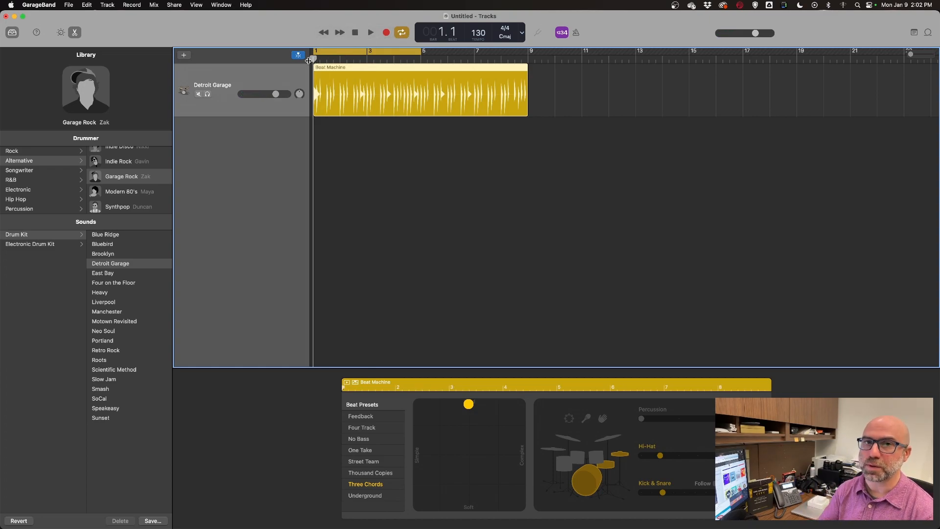
key(space)
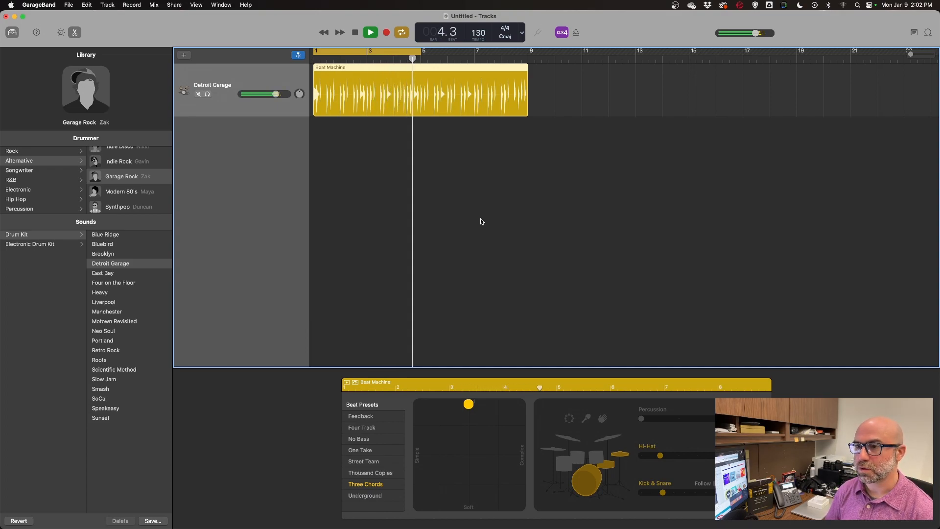
key(space)
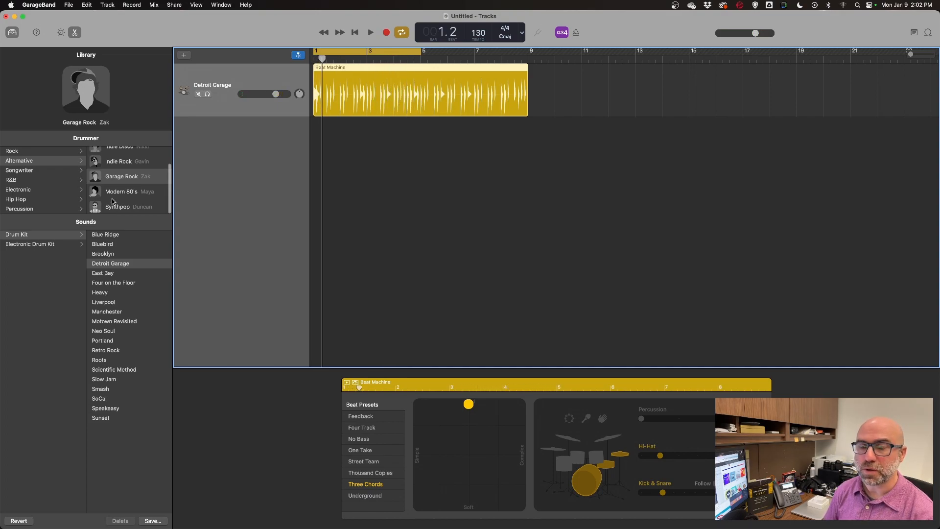
Hide the Library and show it again
click(11, 33)
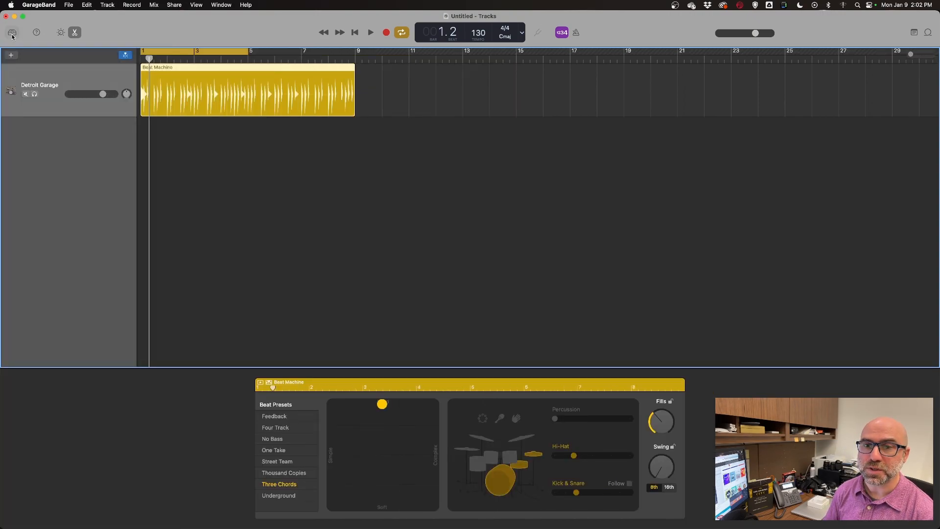
click(12, 34)
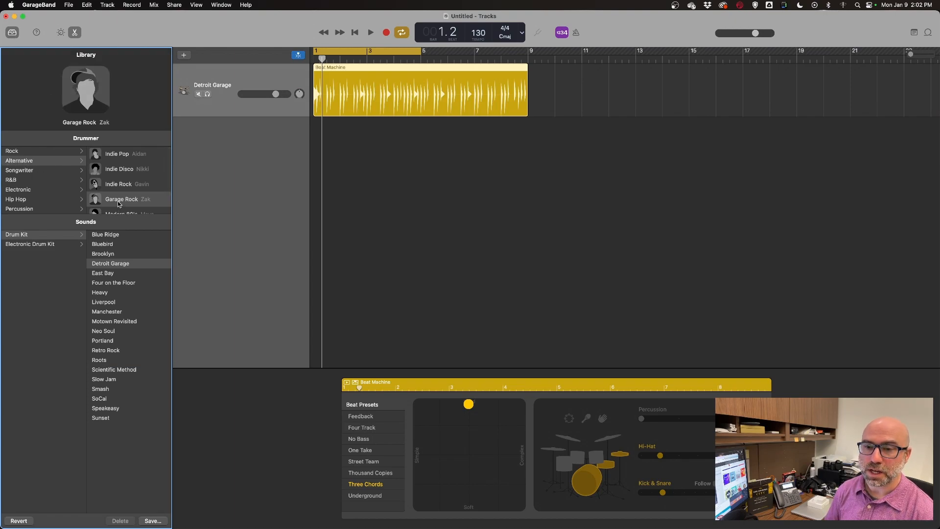
Audition the Indie Disco, Indie Rock and Modern 80's drummers during playback, return to Garage Rock and stop
scroll(117, 201, down, 2)
scroll(116, 179, up, 1)
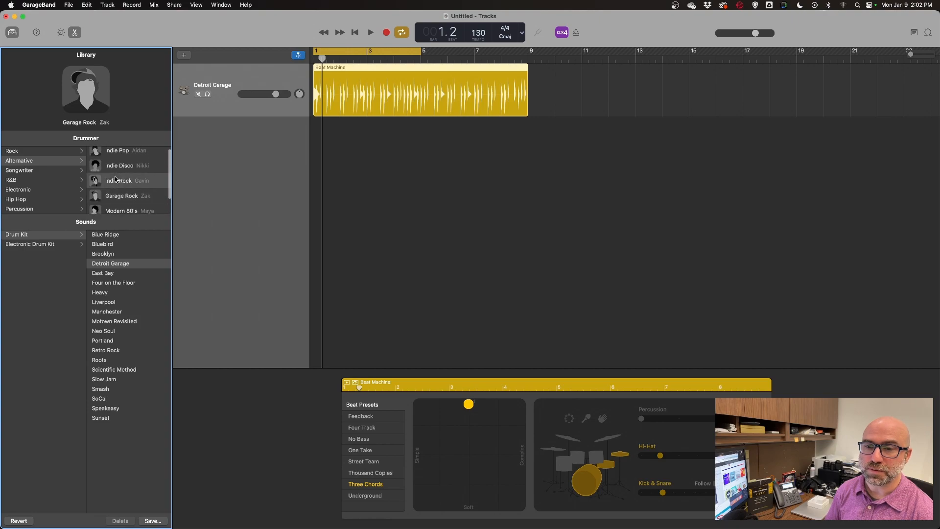
click(117, 168)
key(space)
click(116, 183)
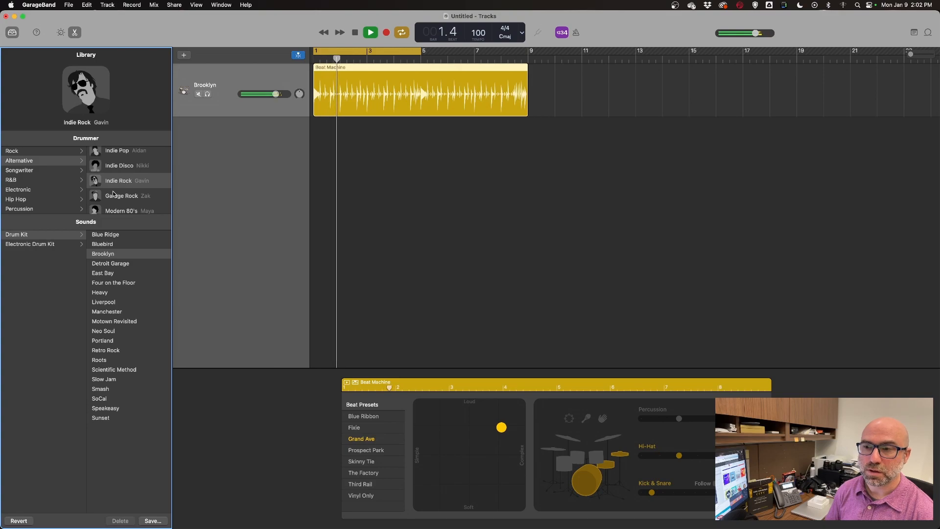
click(114, 193)
click(119, 208)
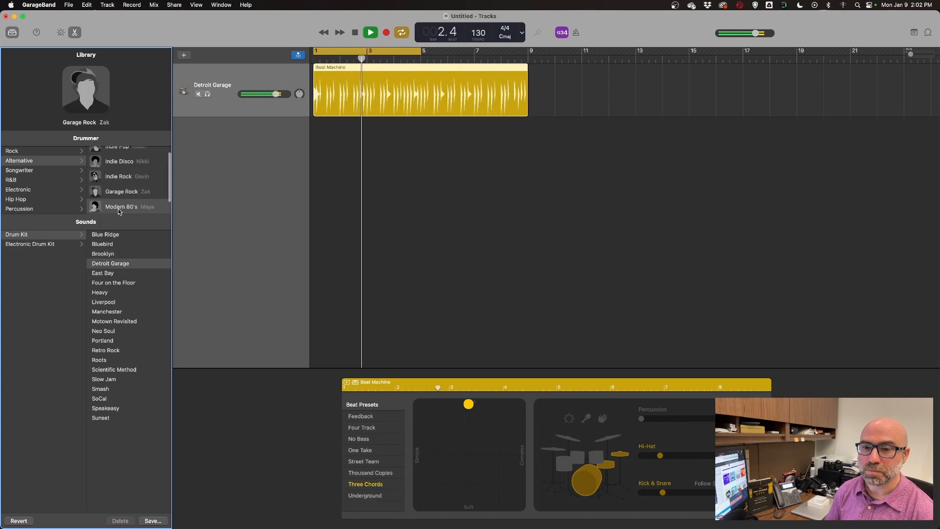
click(119, 194)
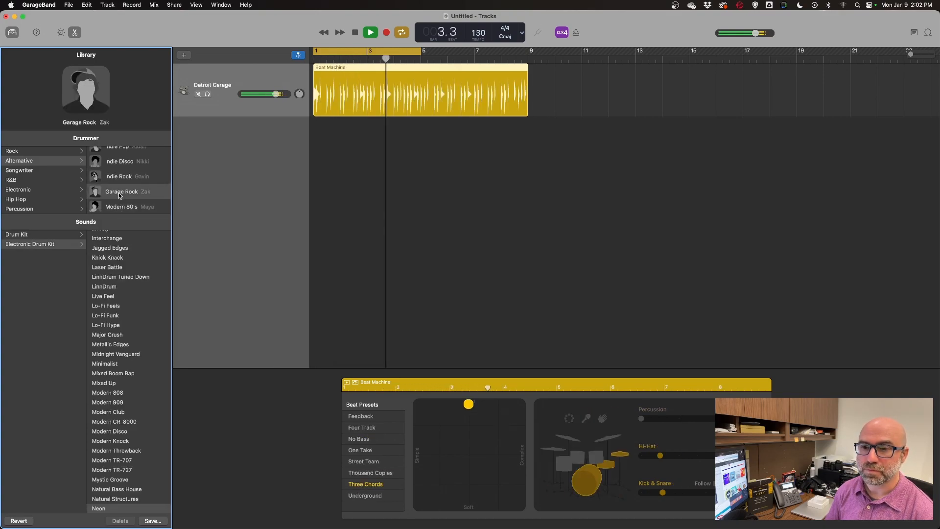
key(space)
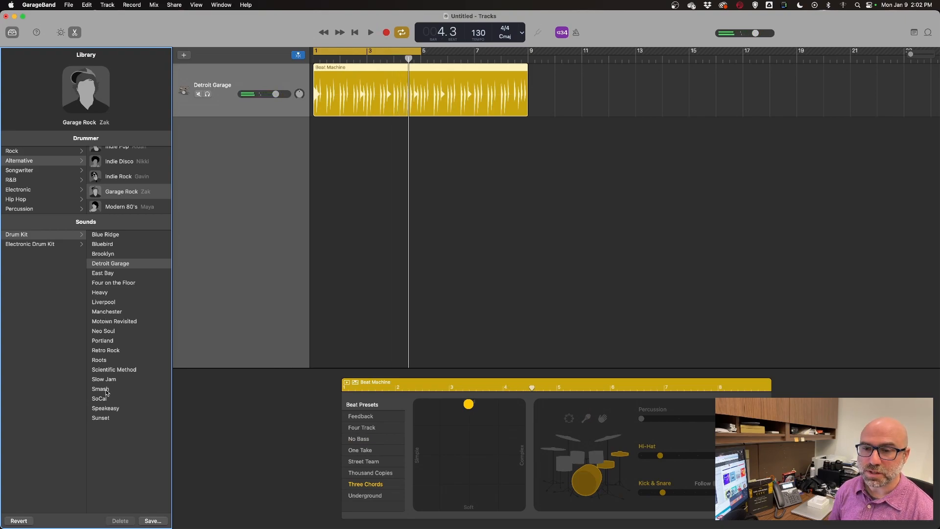
Play the loop, compare the East Bay, Four on the Floor, Detroit Garage and Brooklyn kits, and settle on the Heavy kit
key(space)
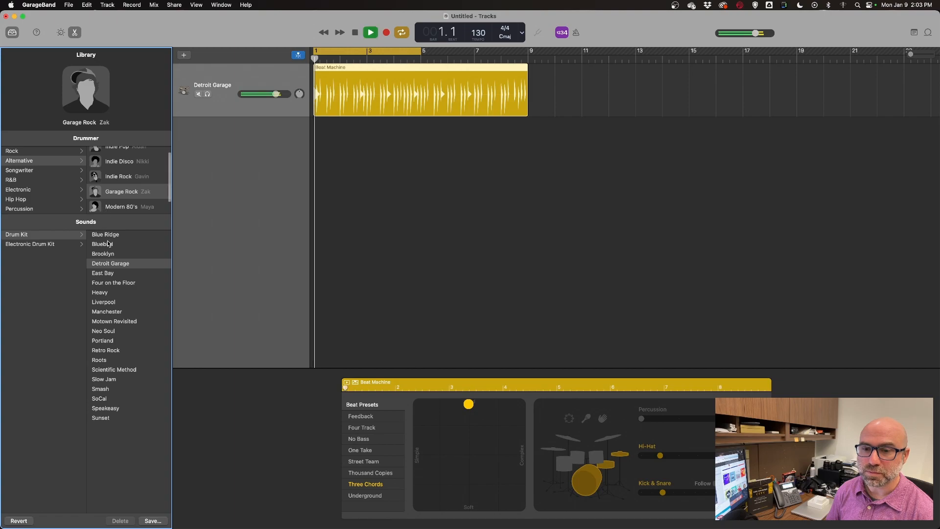
click(106, 272)
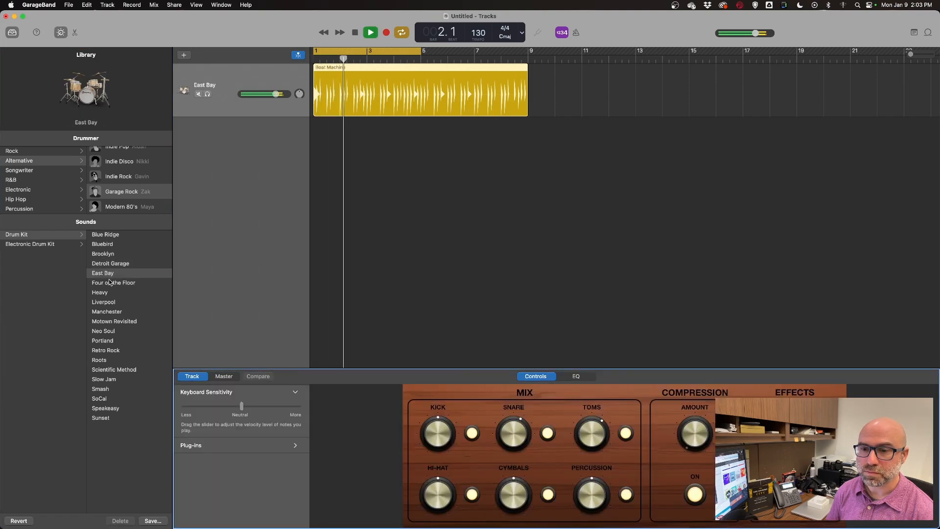
click(110, 283)
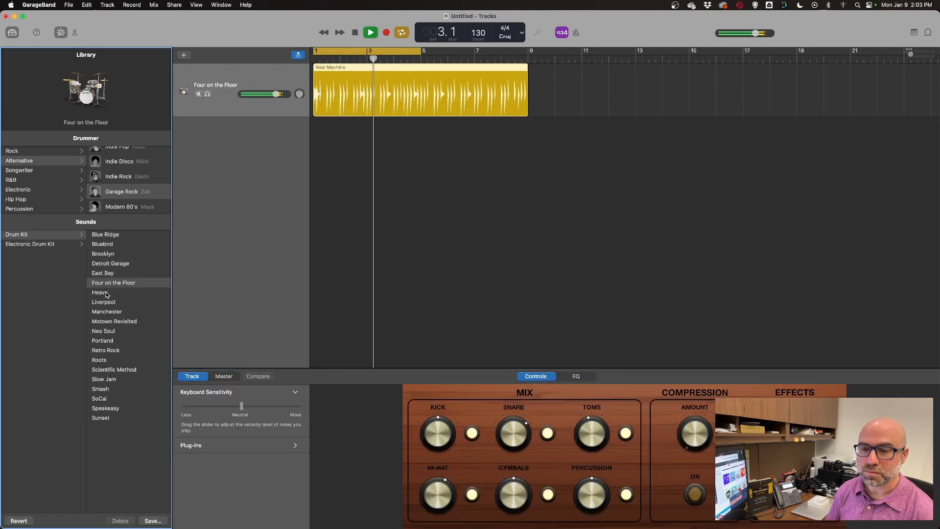
click(103, 293)
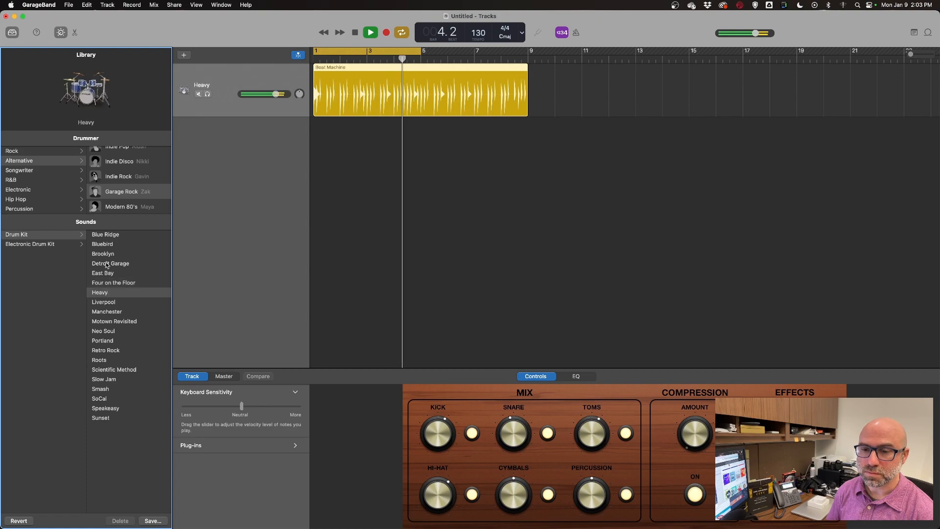
click(105, 266)
click(98, 293)
click(105, 254)
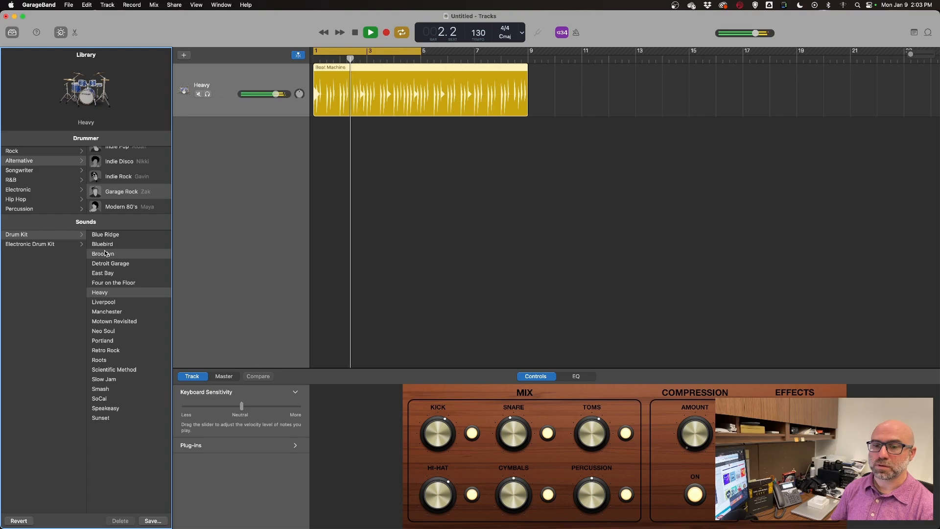
click(102, 294)
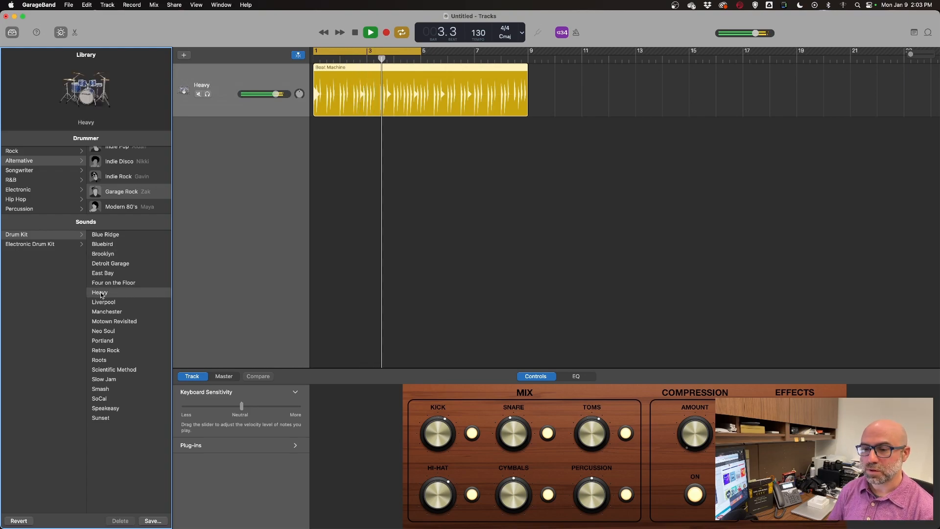
Check the Heavy kit's EQ, return to its mix controls and stop playback
click(576, 377)
click(551, 378)
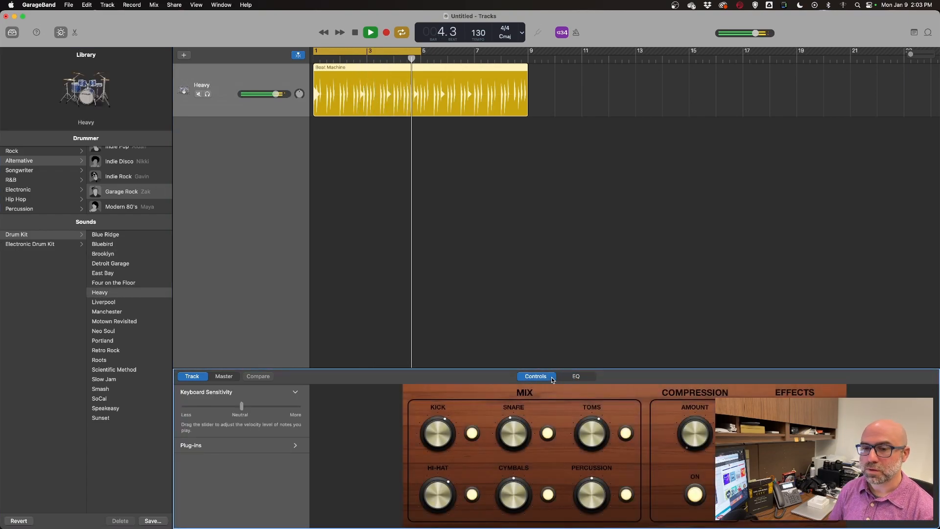
key(space)
Open the drum region's Drummer editor, and bring back the Heavy kit's mix controls after briefly trying Four on the Floor
double_click(356, 91)
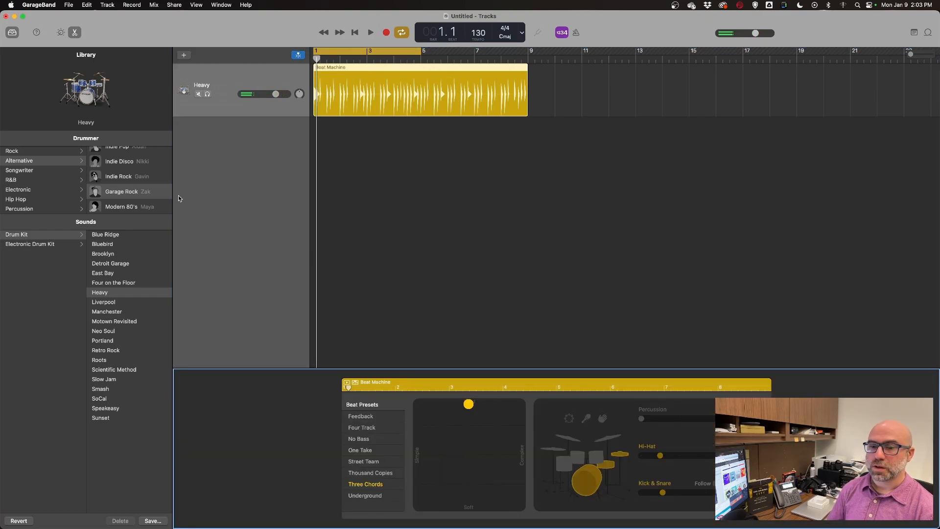
click(109, 283)
key(b)
click(105, 293)
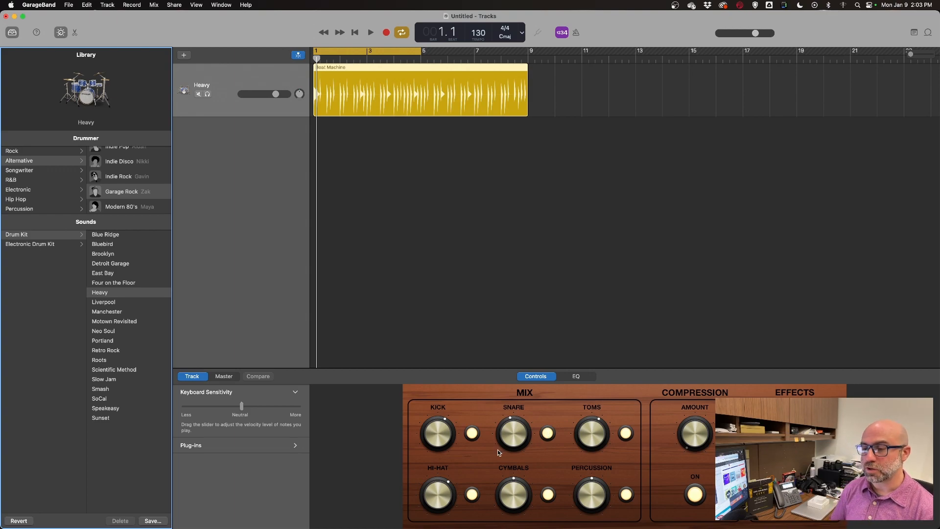
Switch off the kick drum in the Heavy kit's mix and play the loop to hear the difference
click(473, 434)
key(space)
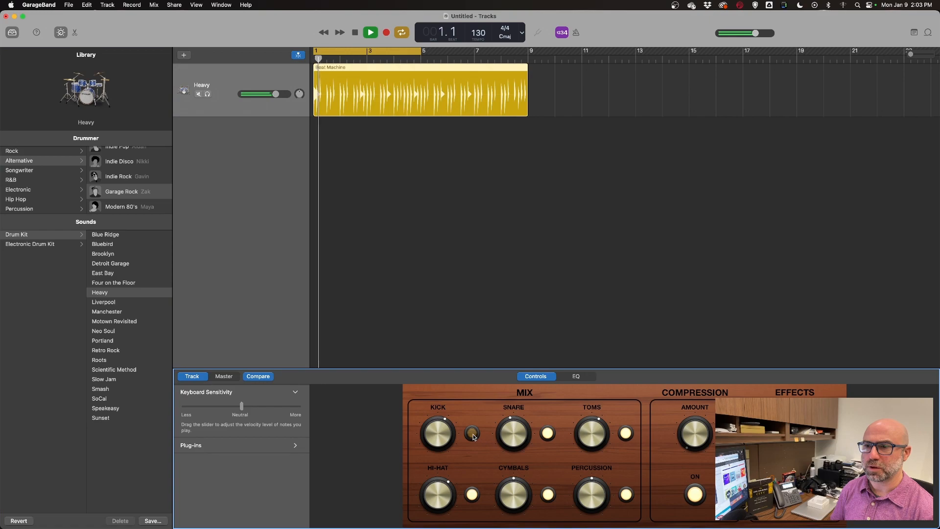
click(473, 434)
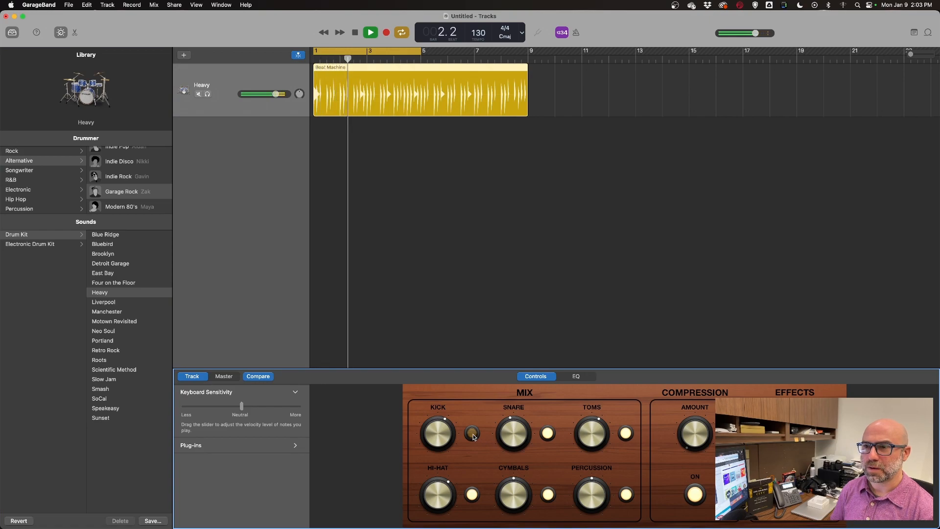
Switch off the snare along with the kick while the loop plays, switch both back on, and stop playback
click(473, 434)
click(550, 434)
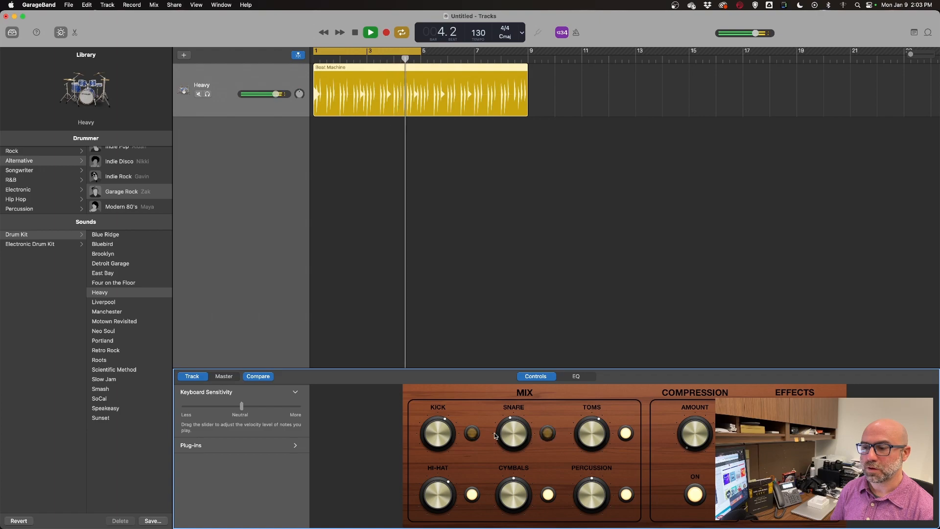
click(472, 435)
click(544, 435)
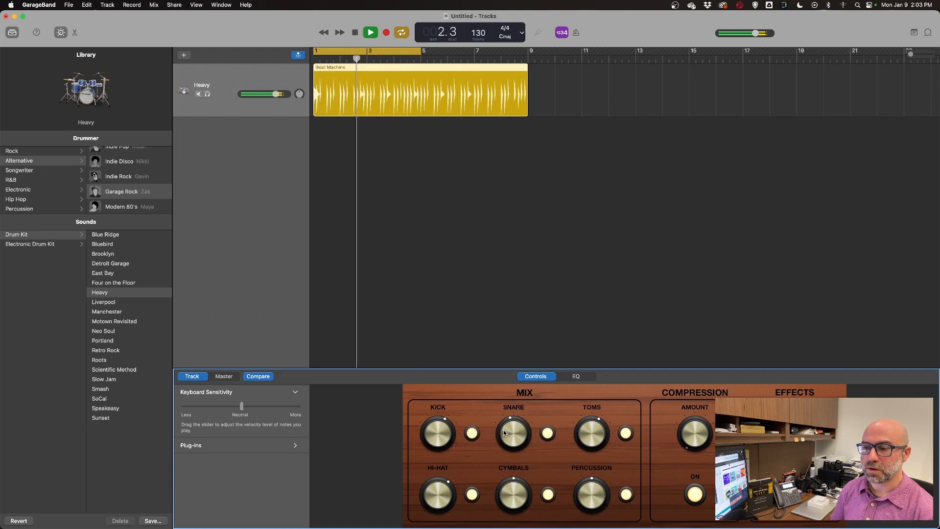
key(space)
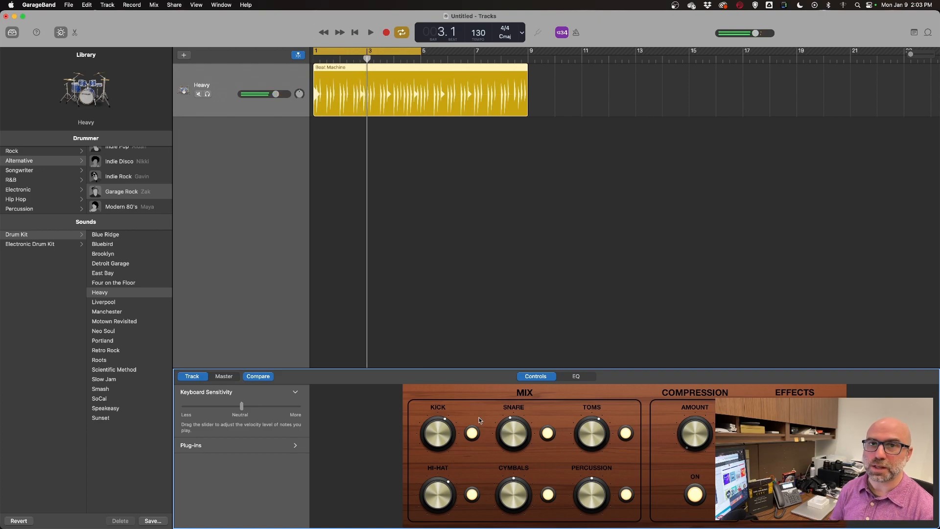
In the region's Drummer editor, audition a simple beat, settle on one midway between Simple and Complex and moderately loud, and stop playback
double_click(403, 72)
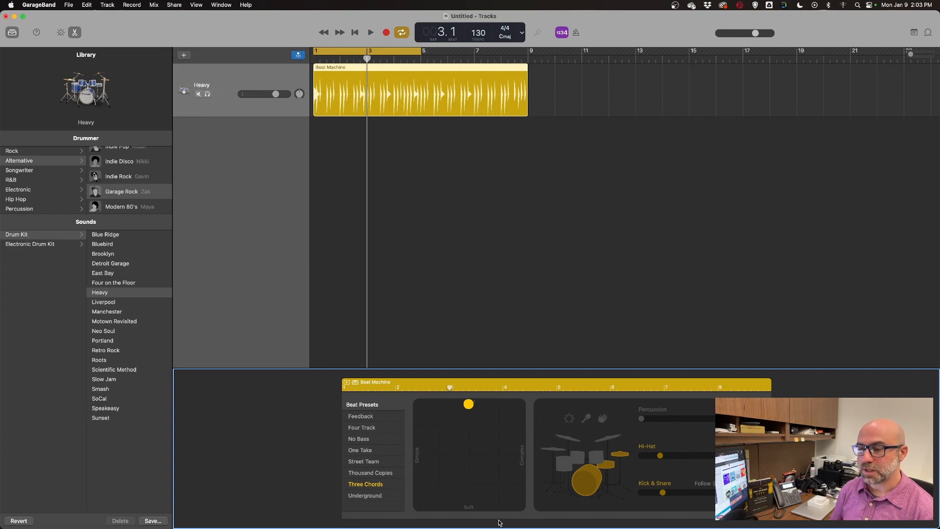
key(space)
drag(472, 412, 414, 438)
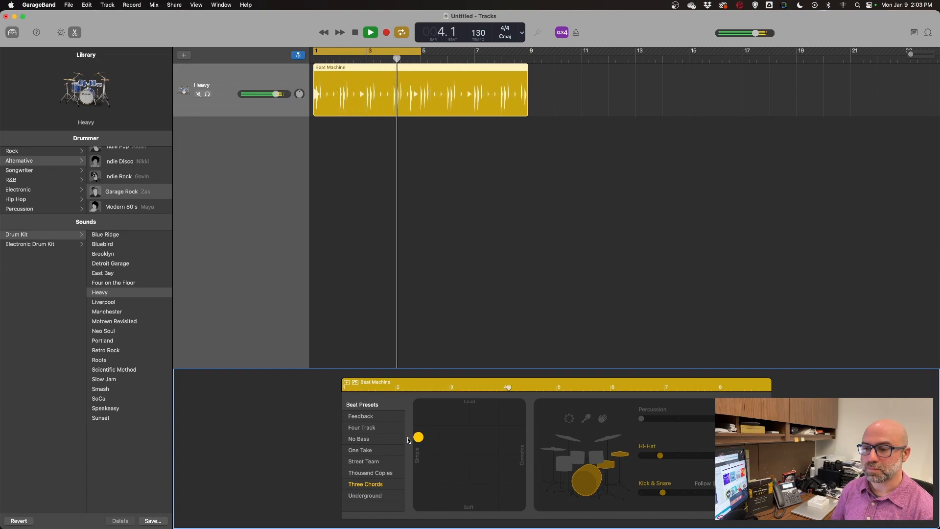
drag(418, 438, 468, 426)
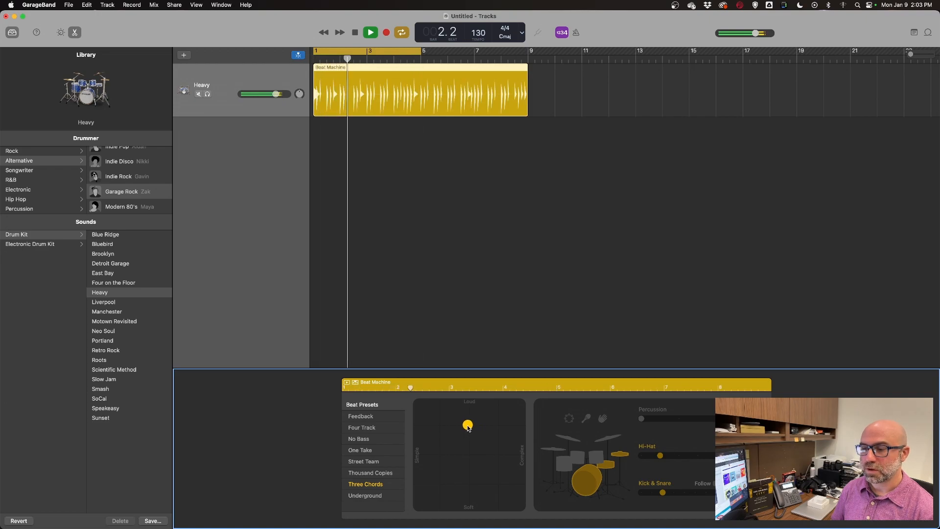
key(space)
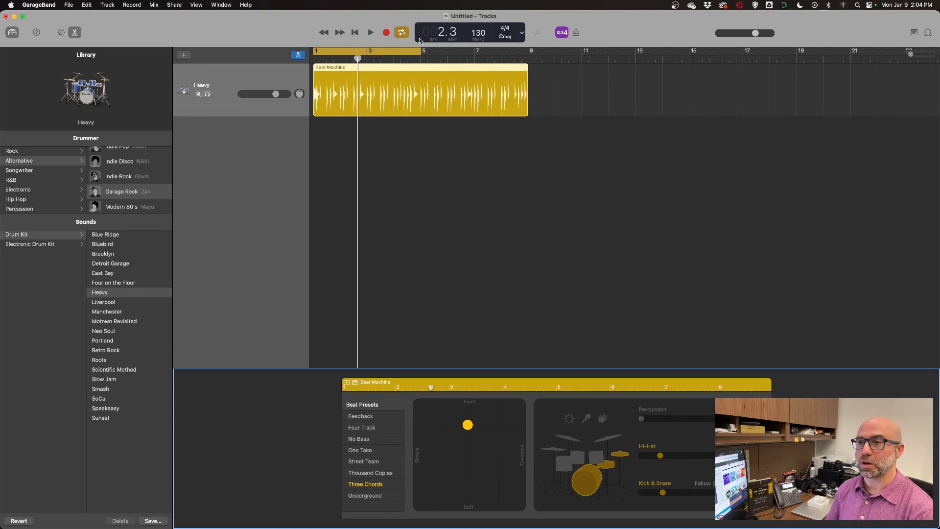
Show project positions as Time and loop the Beat Machine region out to about 0:44
click(522, 39)
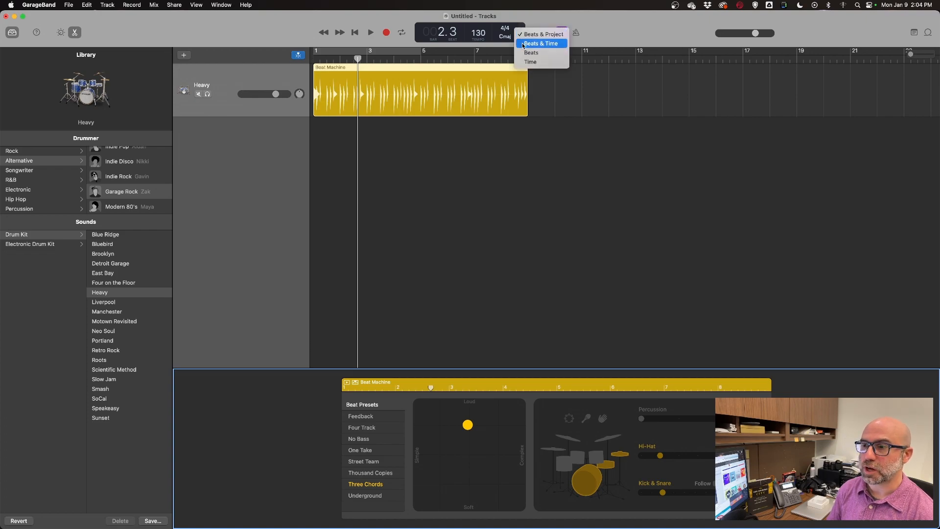
click(523, 62)
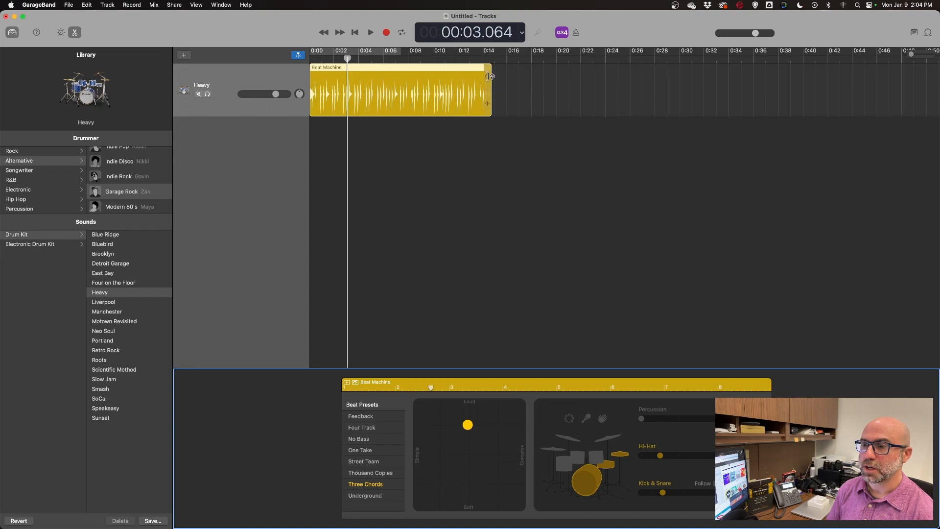
drag(490, 76, 855, 87)
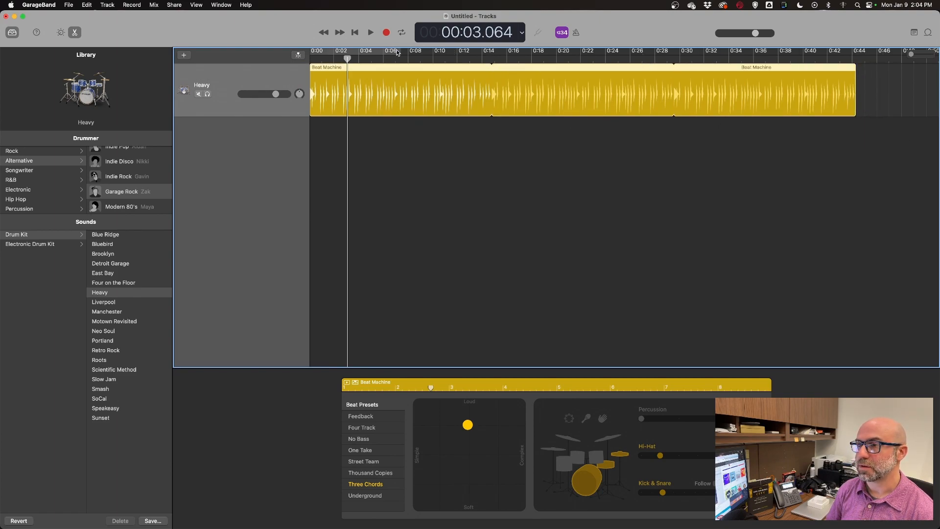
Extend the cycle area to the end of the drum region, switch cycling off, and return the playhead to the start
click(402, 34)
drag(407, 53, 854, 55)
click(399, 33)
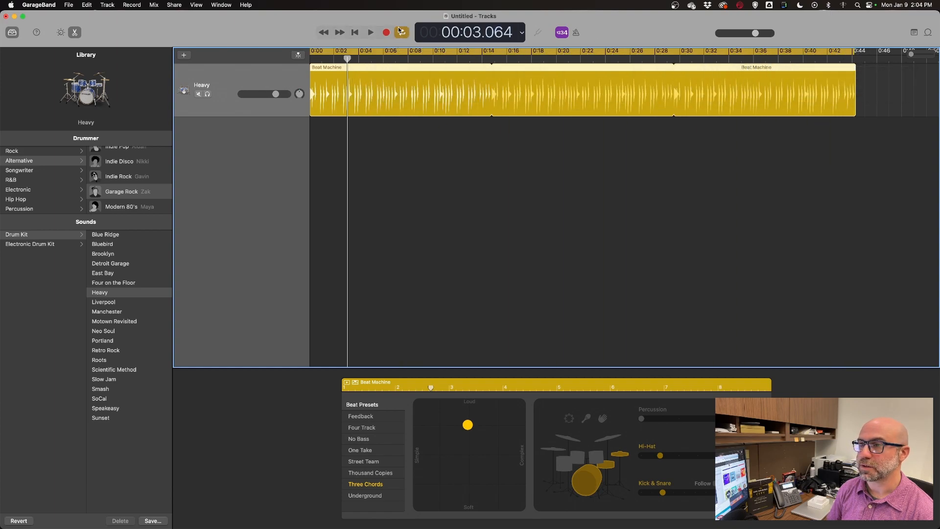
key(Return)
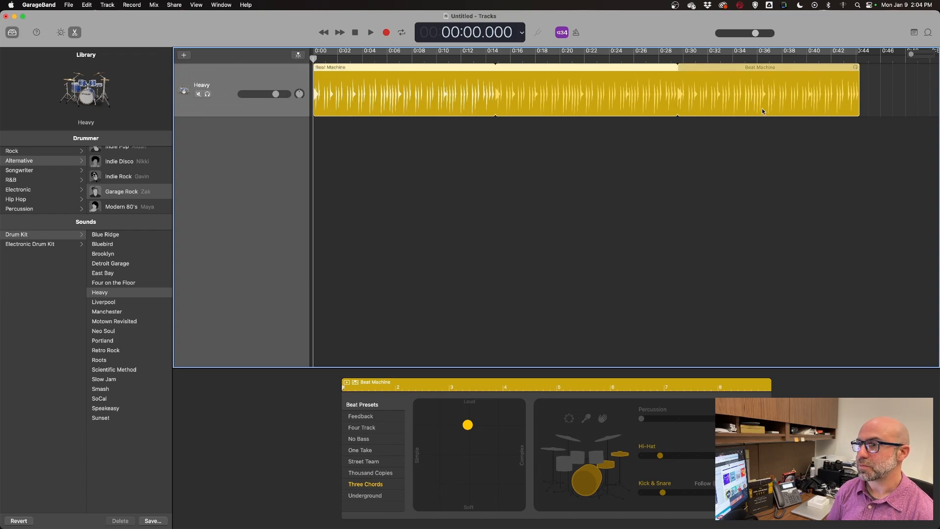
Open the Apple Loops browser and limit it to the GarageBand loop pack
click(928, 33)
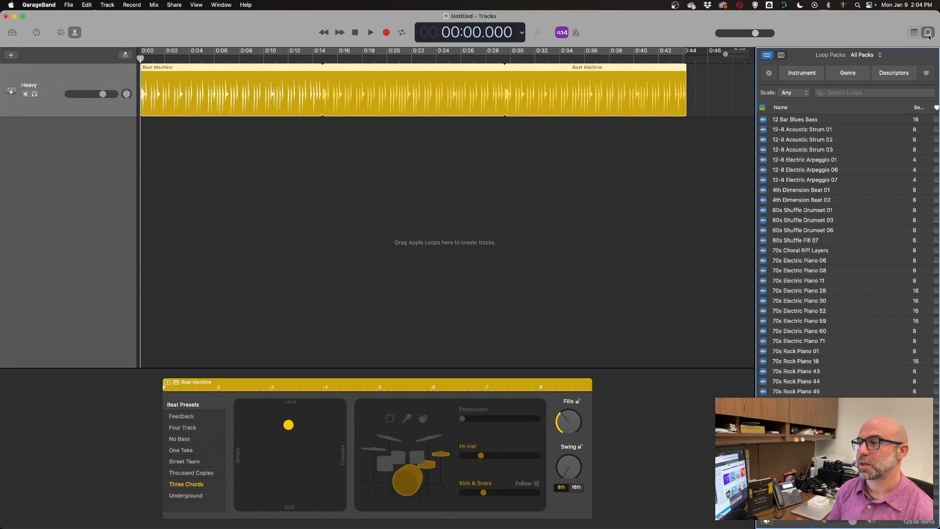
click(879, 57)
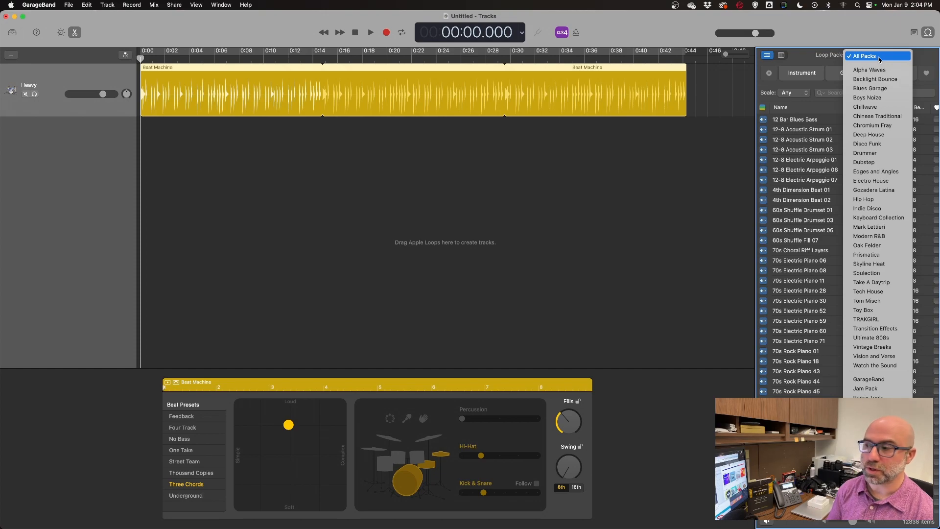
click(866, 379)
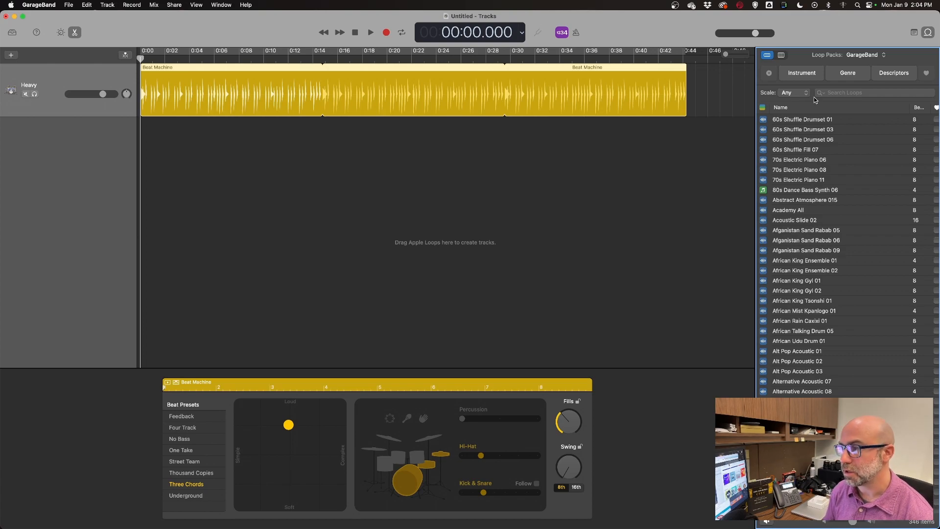
Look through the Instrument, Genre and Descriptors filters and narrow the loops to Guitars
click(815, 76)
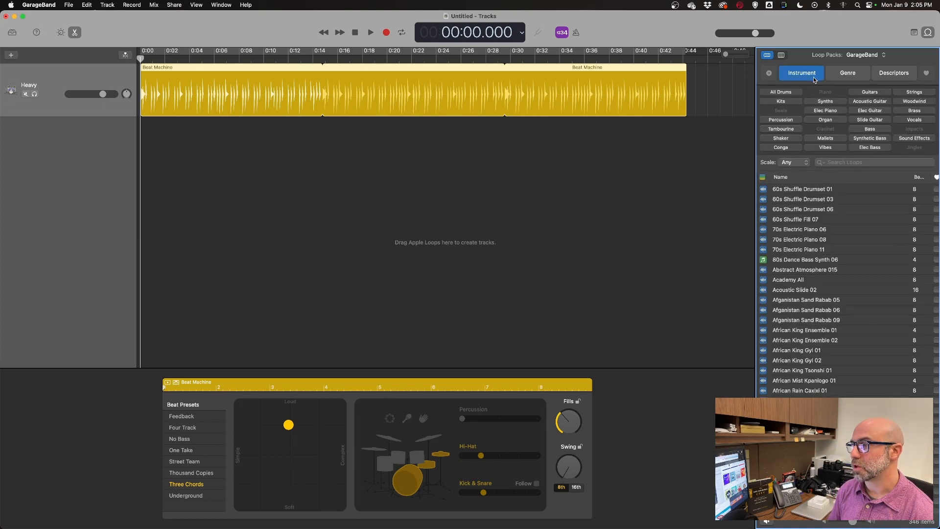
click(845, 73)
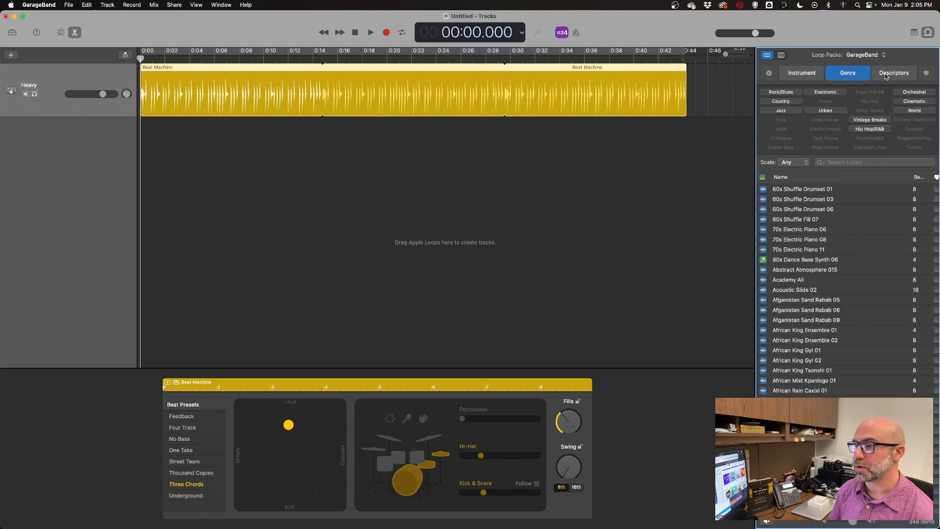
click(885, 73)
click(804, 75)
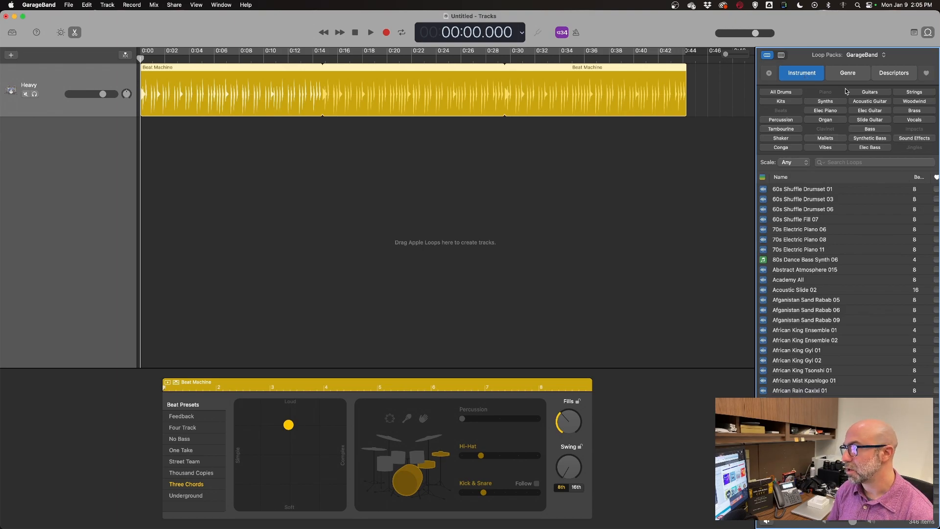
click(861, 93)
Browse the guitar loops and preview Glam Riffing 01, Gearbox Muted Guitar and Gearbox Lead Guitar
scroll(829, 269, down, 5)
scroll(830, 272, down, 5)
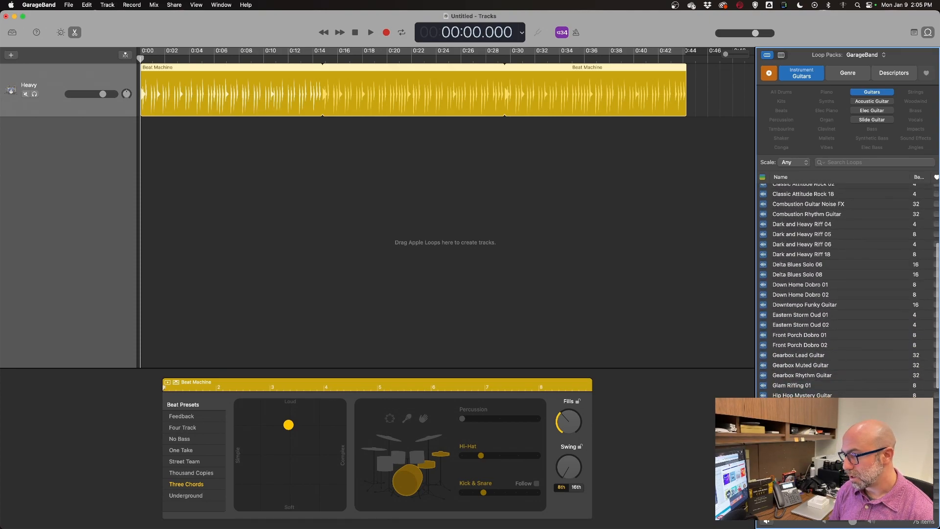
scroll(806, 391, down, 1)
click(800, 375)
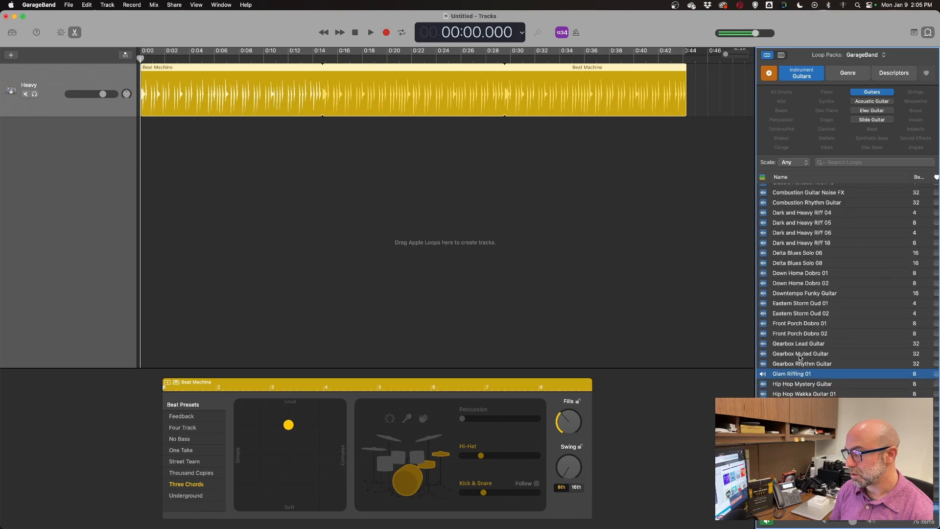
click(801, 354)
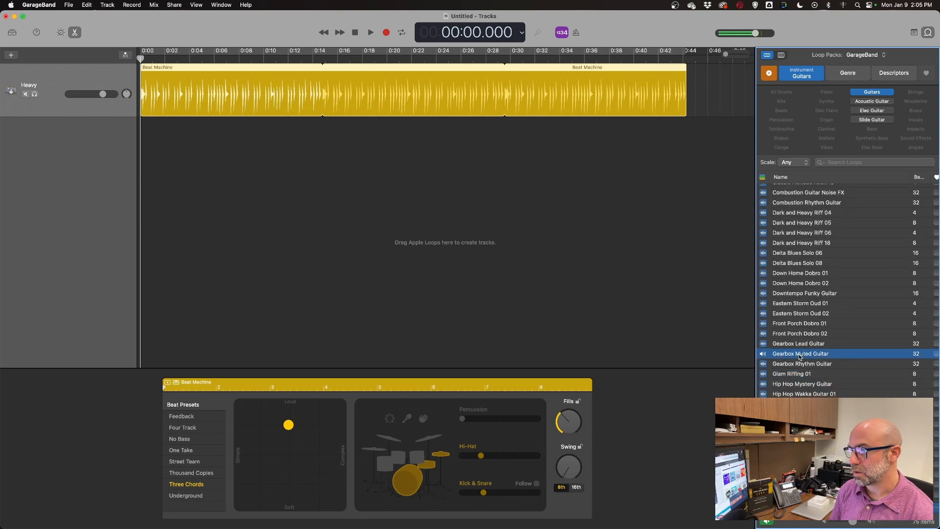
scroll(801, 357, down, 4)
click(785, 317)
click(787, 308)
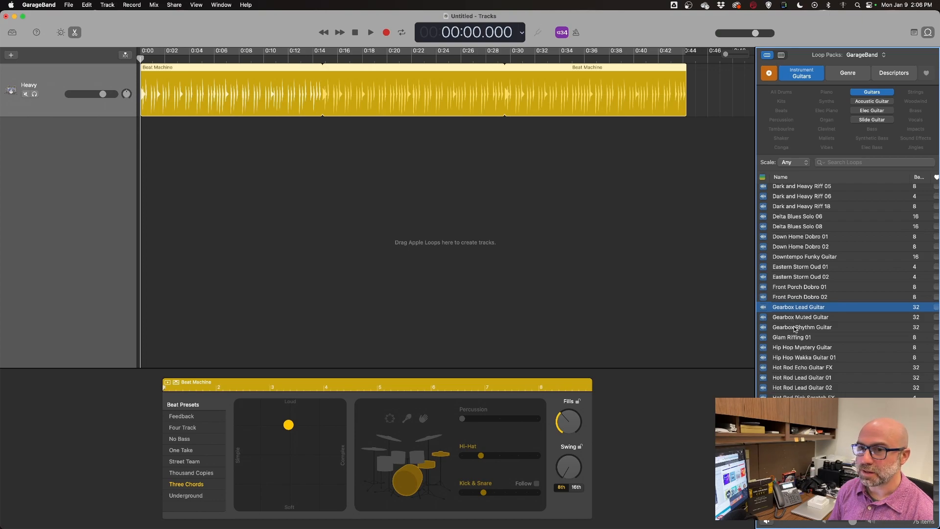
Add the Gearbox Rhythm Guitar loop on a new track at 0:00, loop it to the drums' end, and listen to both
drag(795, 329, 141, 180)
drag(321, 122, 684, 136)
key(space)
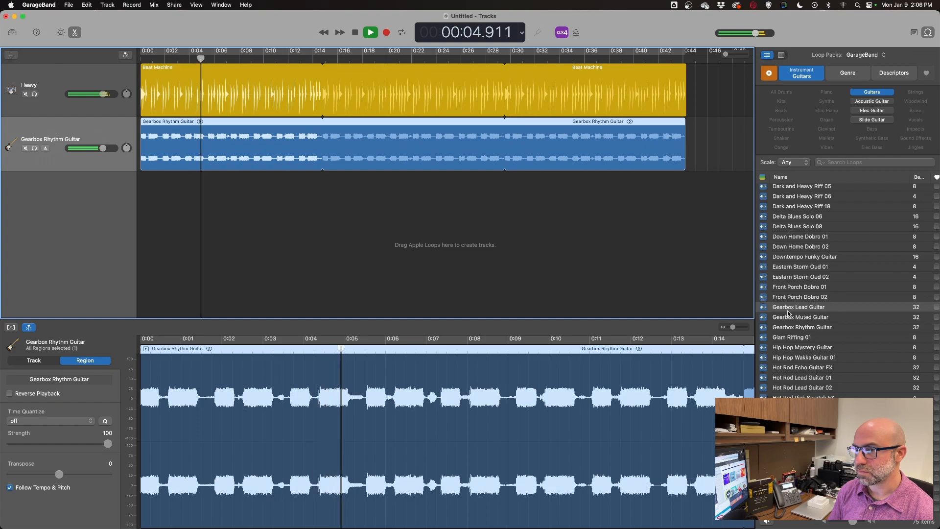
key(space)
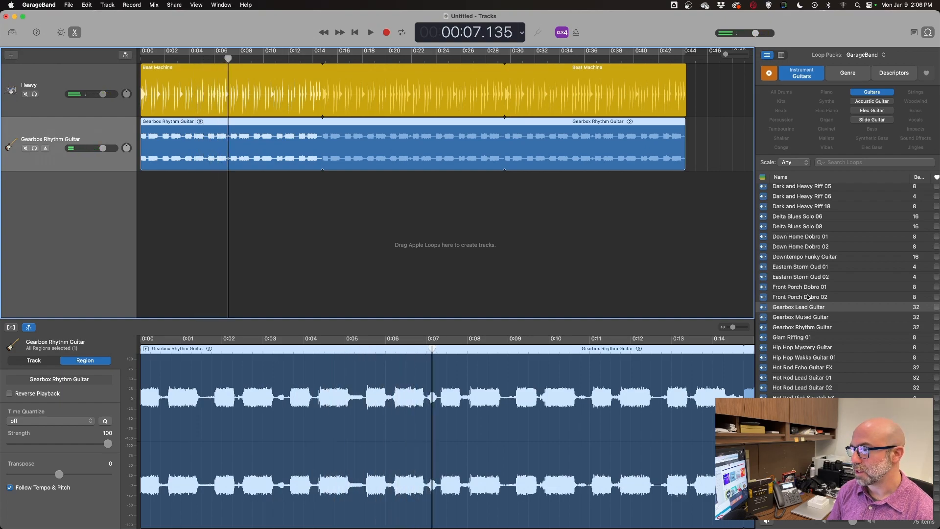
Preview Gearbox Muted Guitar, add it on a new track at about 0:05, and listen from just before it
click(797, 320)
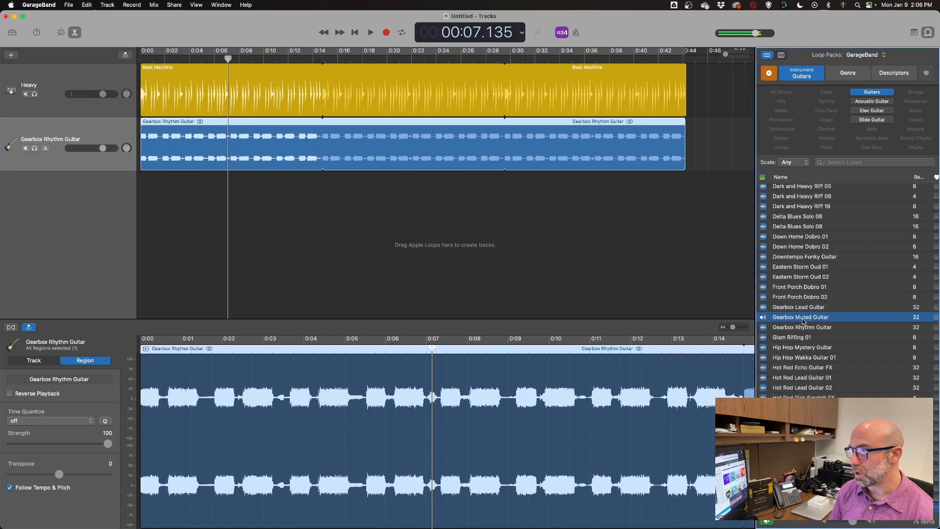
drag(798, 321, 210, 248)
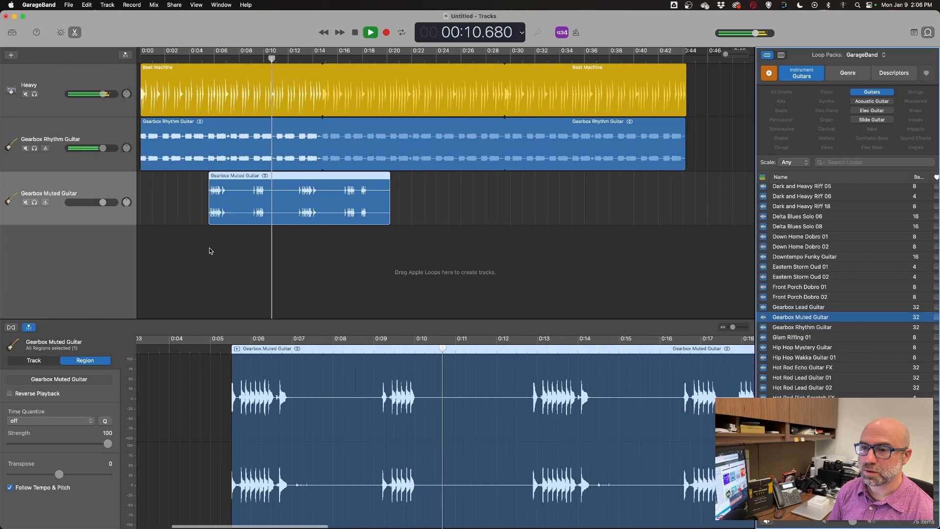
key(space)
click(202, 58)
key(space)
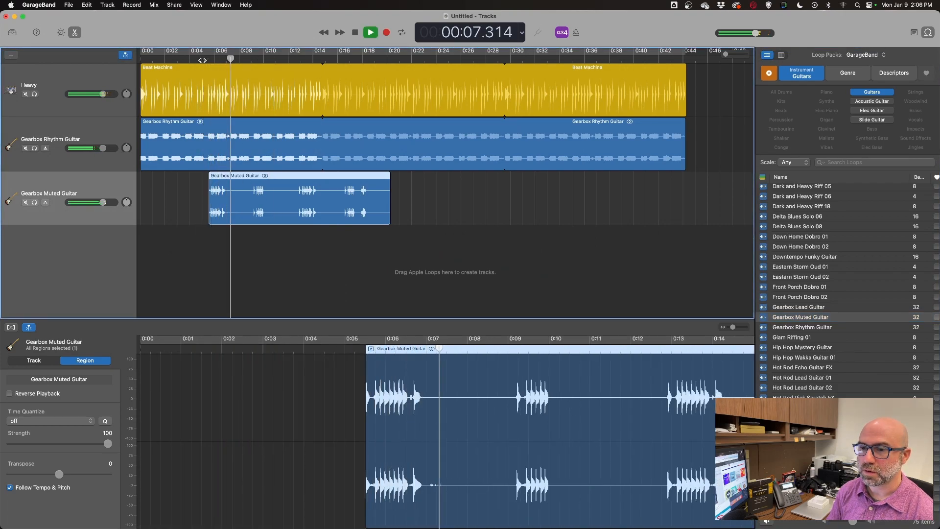
key(space)
Move the Gearbox Muted Guitar region to 0:00 and play the arrangement from the beginning through the region
drag(281, 175, 214, 173)
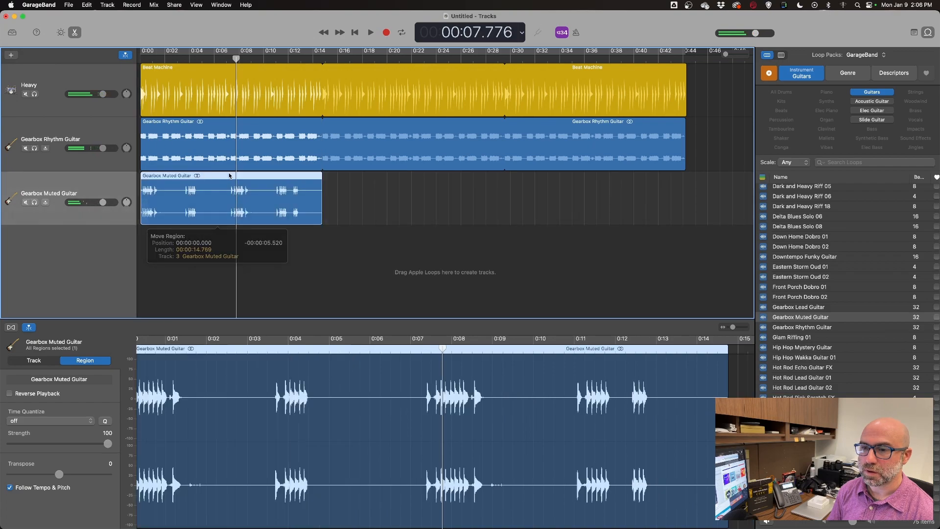
key(Return)
key(space)
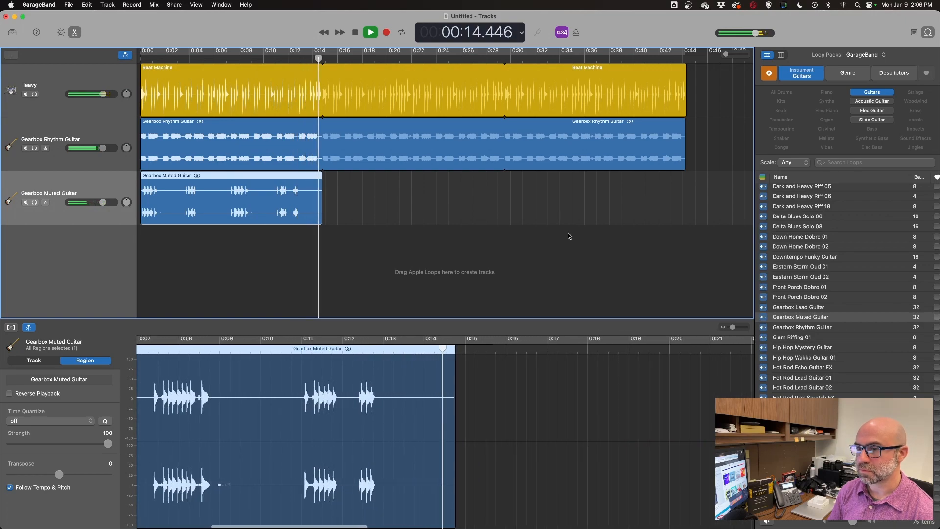
key(space)
Try the Gearbox Lead Guitar loop on a new track where the muted guitar ends, and delete the region after listening
drag(780, 309, 322, 290)
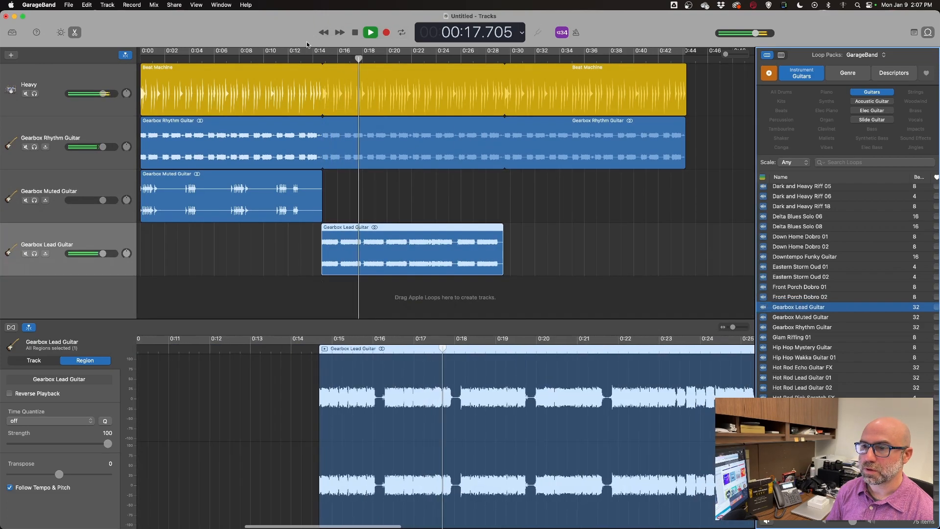
click(309, 59)
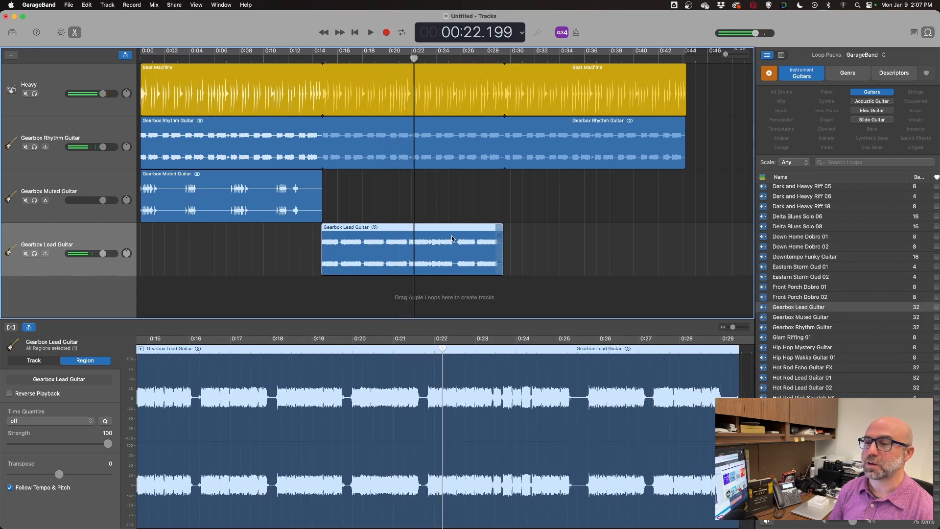
key(Delete)
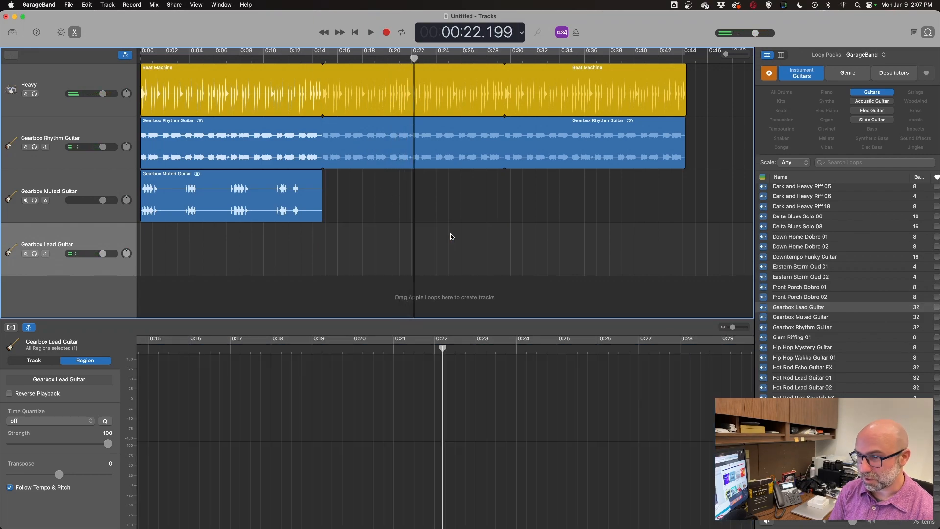
Preview Glam Riffing 01, place it on the empty guitar track where the muted guitar ends, and play from just before it
click(798, 338)
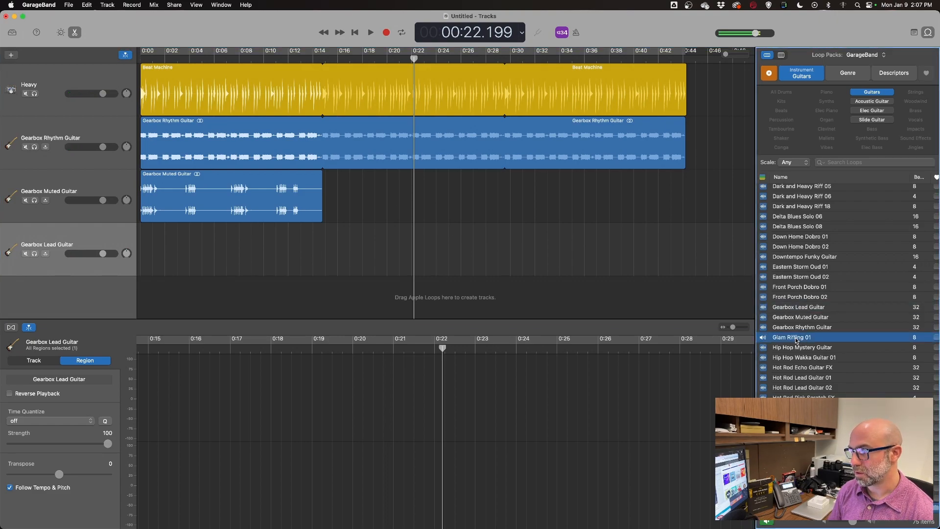
drag(796, 340, 323, 258)
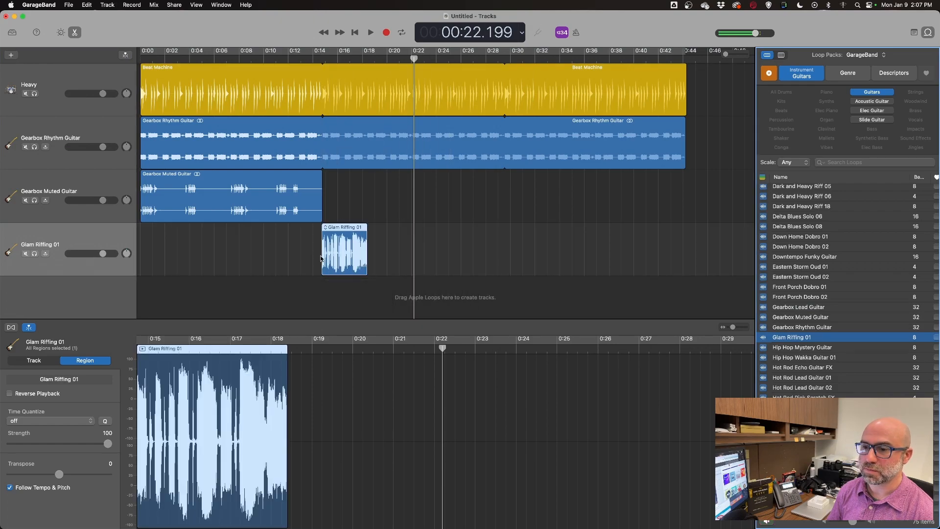
click(306, 58)
key(space)
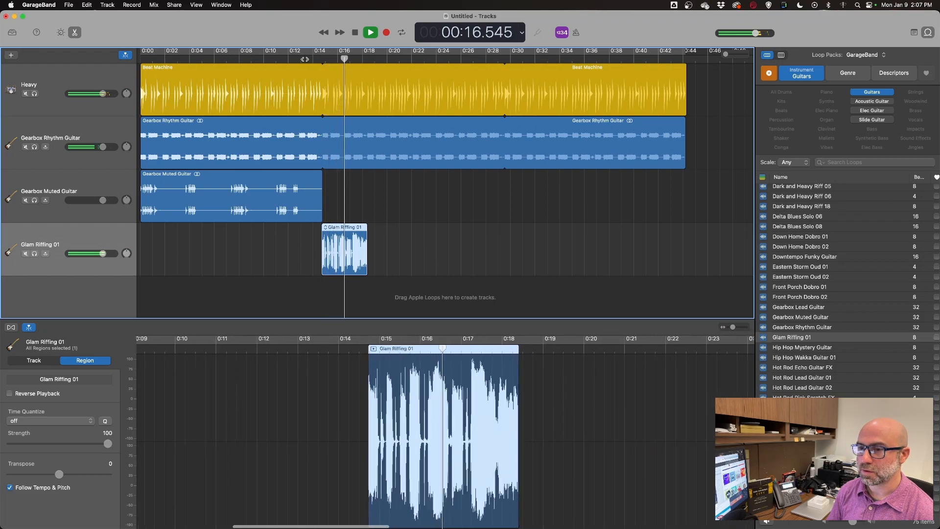
Remove the repeats of the Gearbox Rhythm Guitar region so it ends at about 0:15, and play from about 0:13
key(space)
click(364, 147)
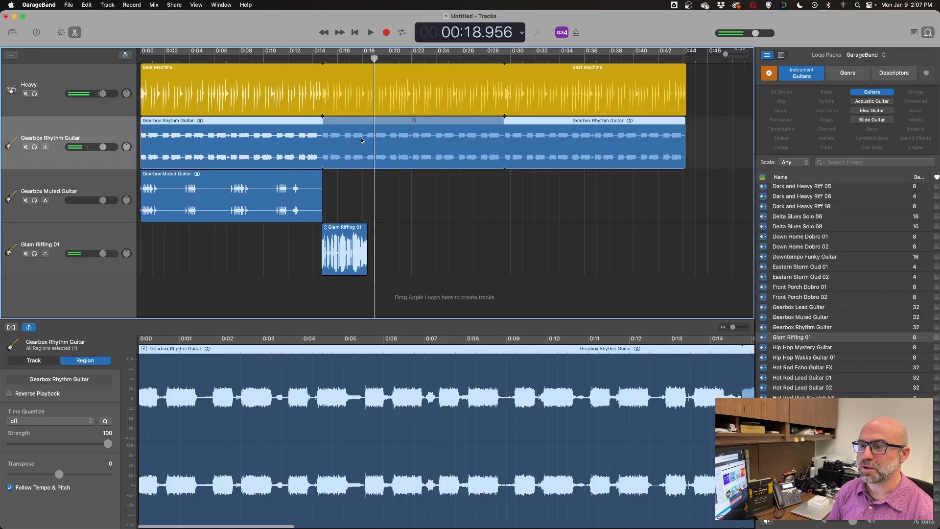
drag(685, 122, 307, 121)
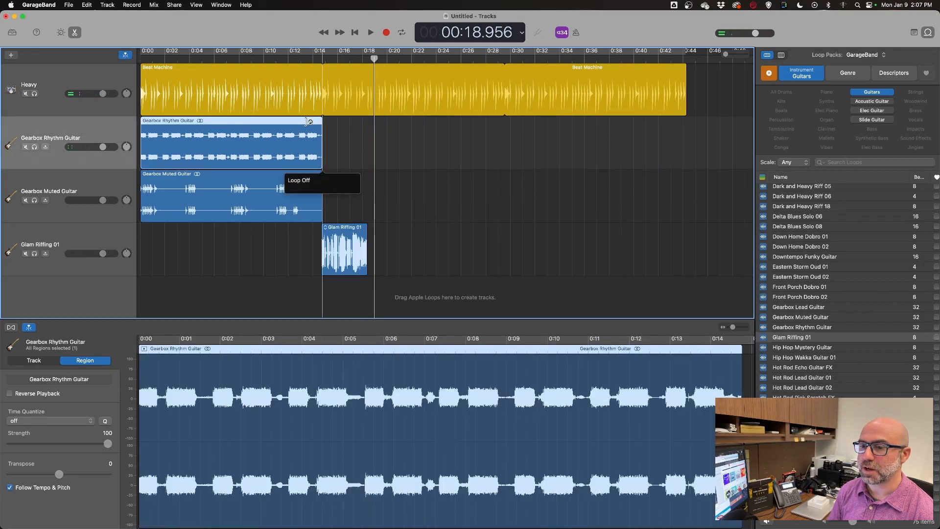
click(302, 58)
key(space)
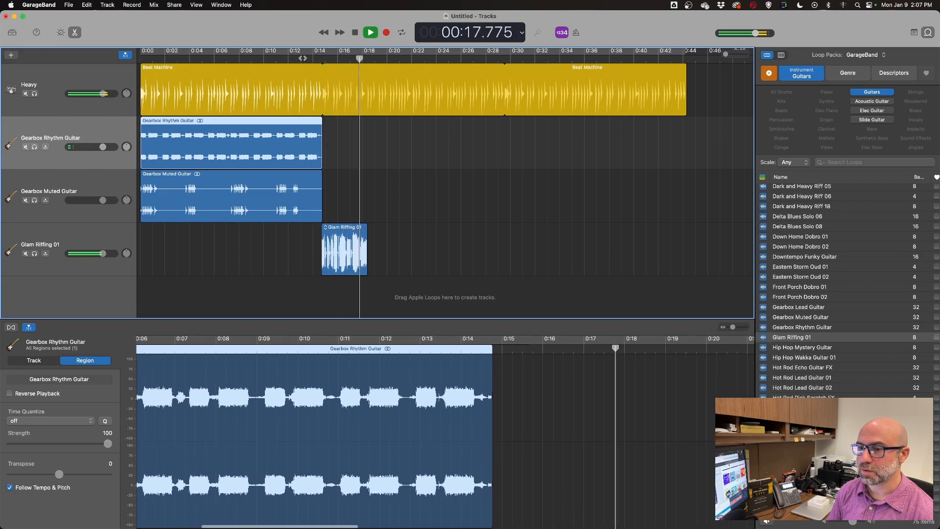
Loop the Gearbox Muted Guitar region once more to about 0:29, and play from about 0:13
key(space)
drag(314, 175, 505, 183)
click(306, 54)
key(space)
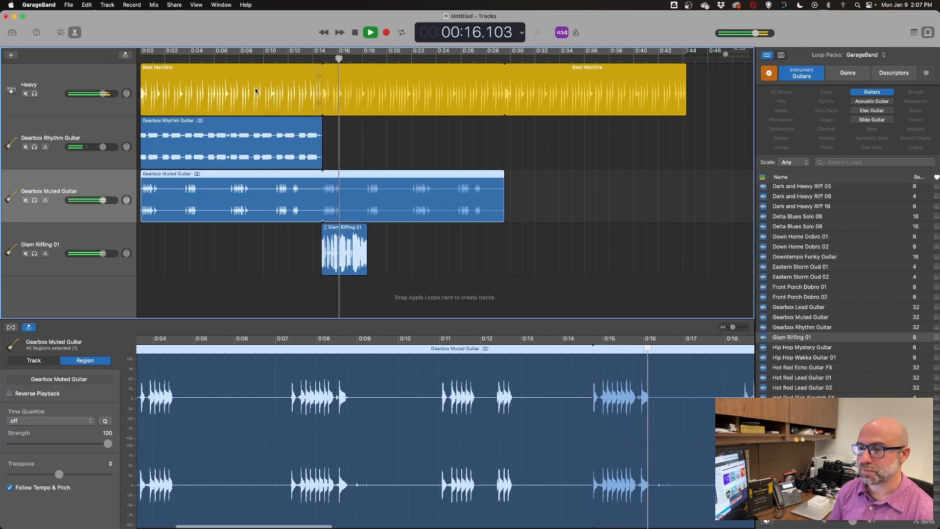
Try looping the Glam Riffing 01 region once more to about 0:22, and replay the section around the repeat
drag(364, 230, 409, 232)
key(space)
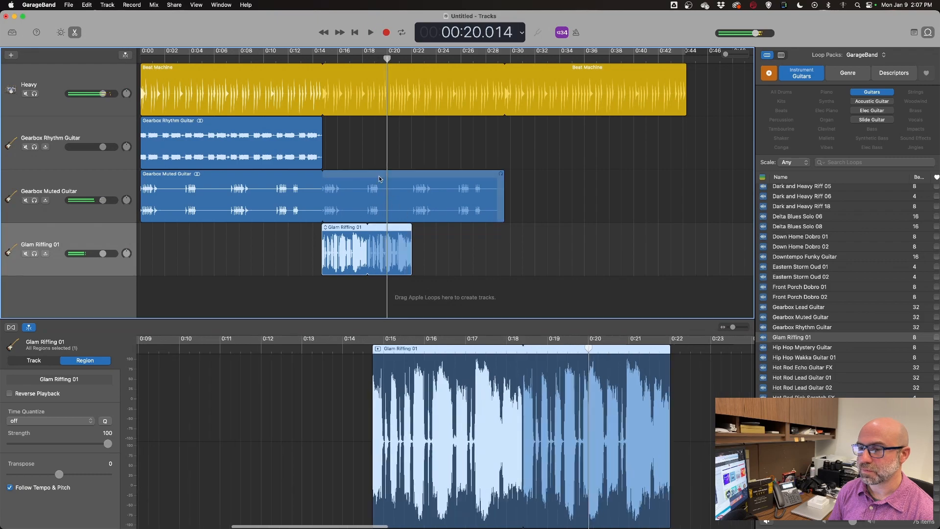
click(347, 58)
key(space)
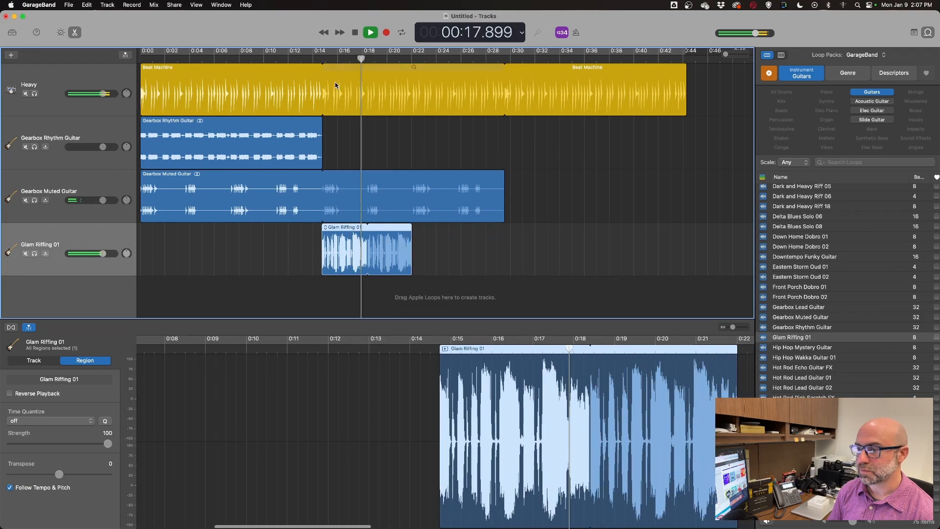
key(space)
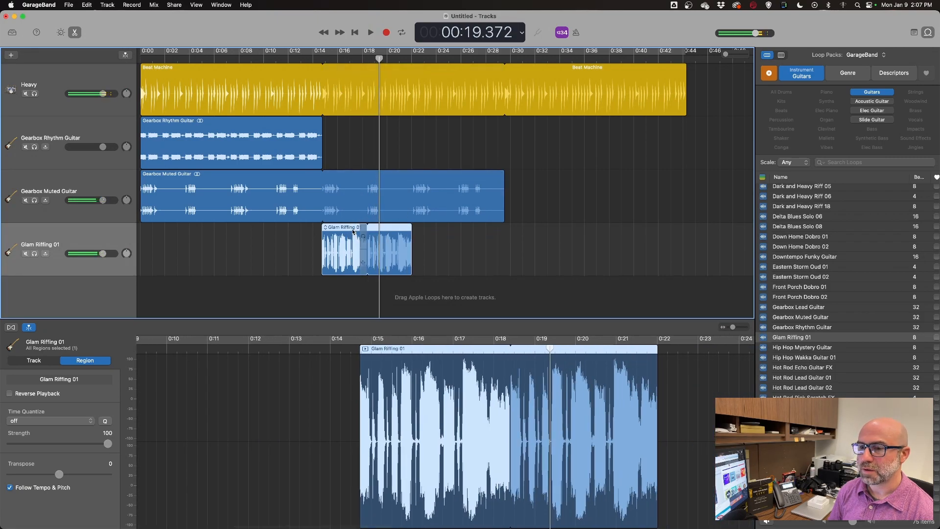
Replace the Glam Riffing 01 region with the Nitro Power Lead Guitar loop at about 0:15, and listen through to its end
key(Delete)
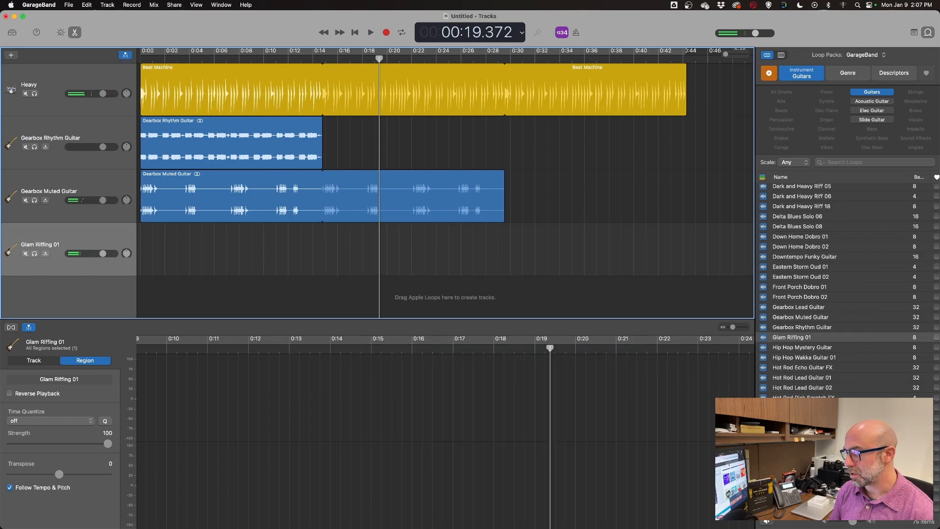
scroll(847, 289, down, 5)
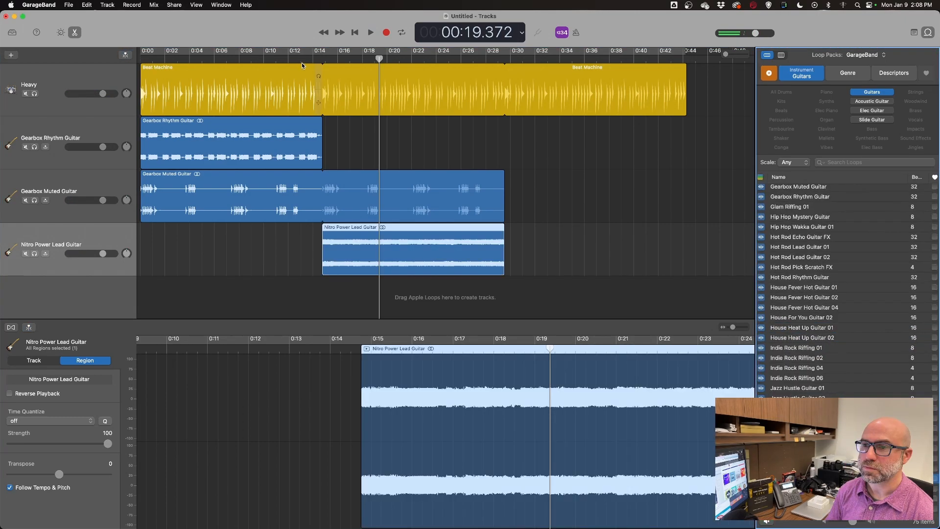
click(301, 61)
key(space)
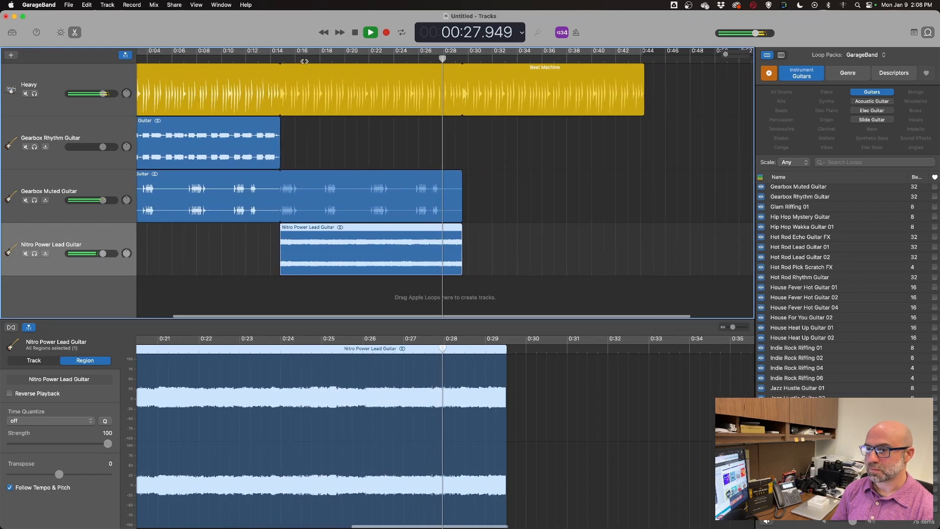
key(space)
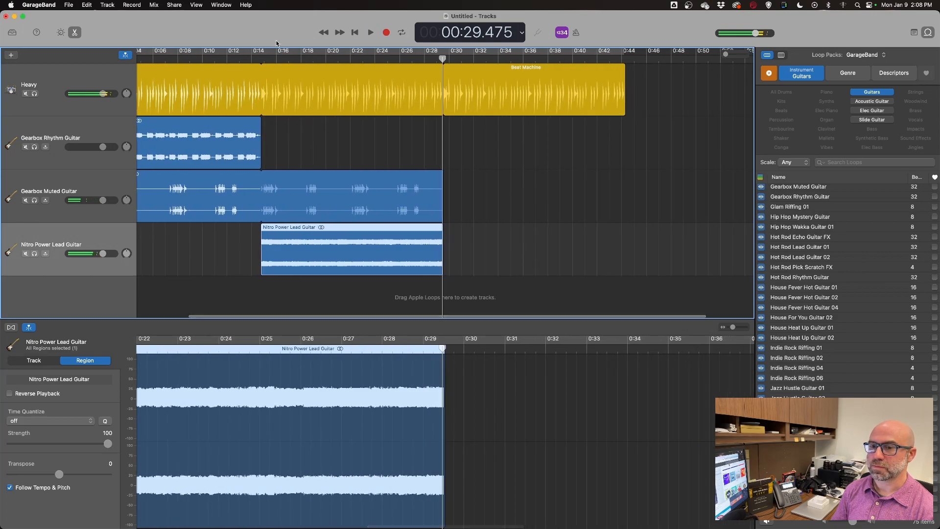
Copy the Gearbox Rhythm Guitar region to about 0:29, where the lead guitar ends, and play the transition
click(195, 131)
click(461, 145)
key(super+v)
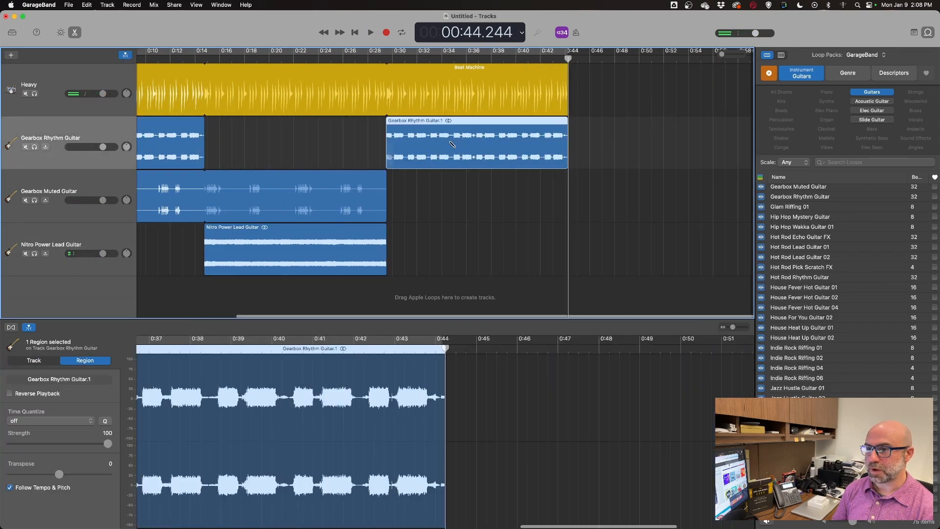
click(383, 63)
key(space)
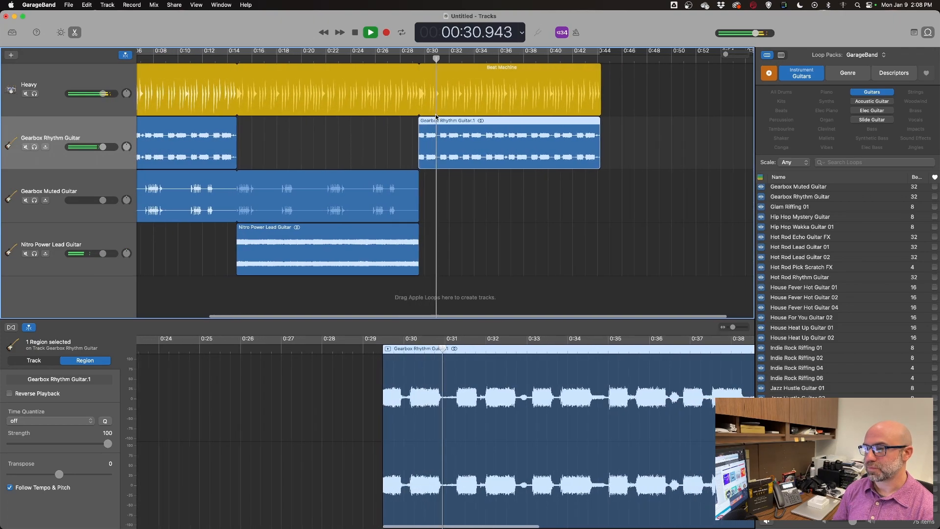
key(space)
scroll(472, 178, left, 5)
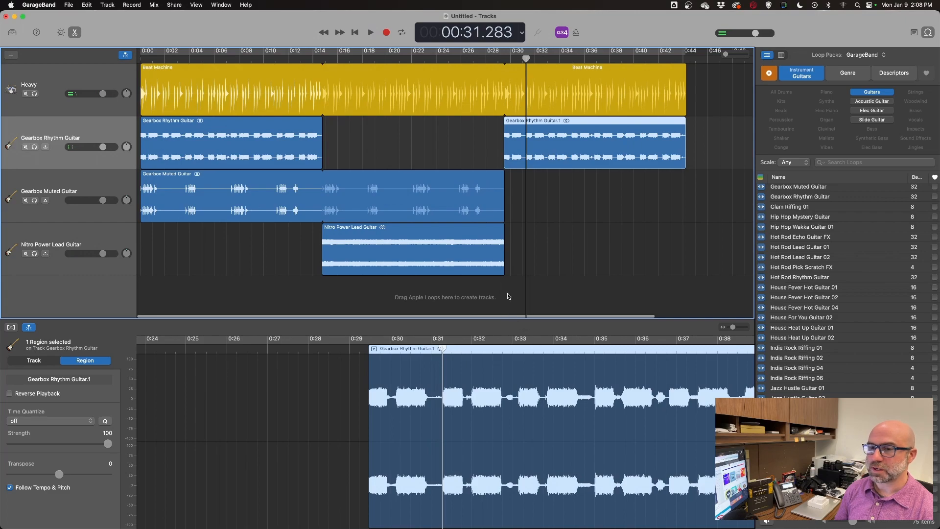
Switch the loop instrument filter from Guitars to Bass, and preview bass loops such as Combustion Bass Guitar
click(871, 93)
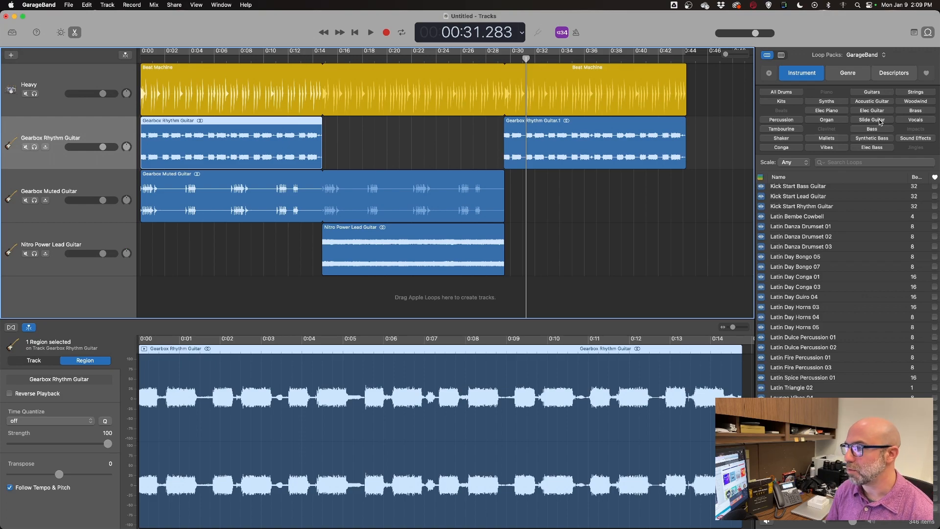
click(872, 129)
click(809, 190)
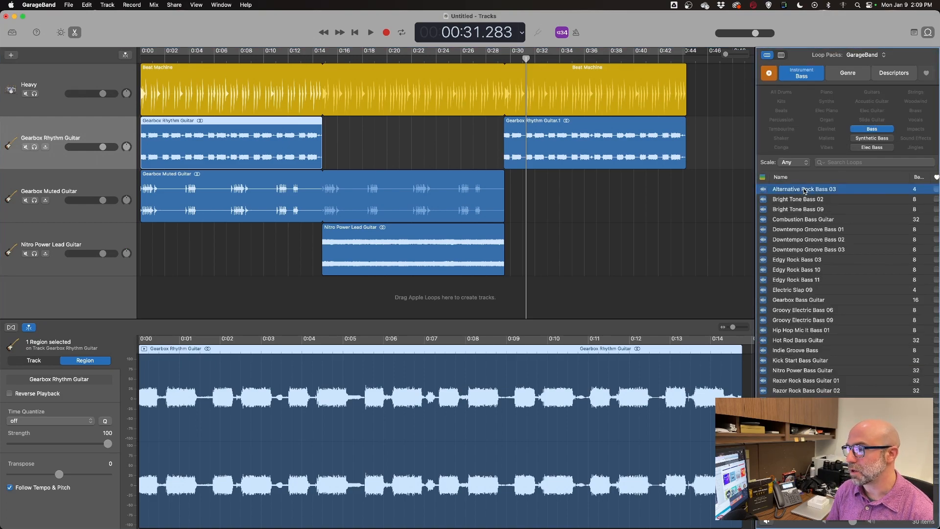
click(806, 211)
click(806, 221)
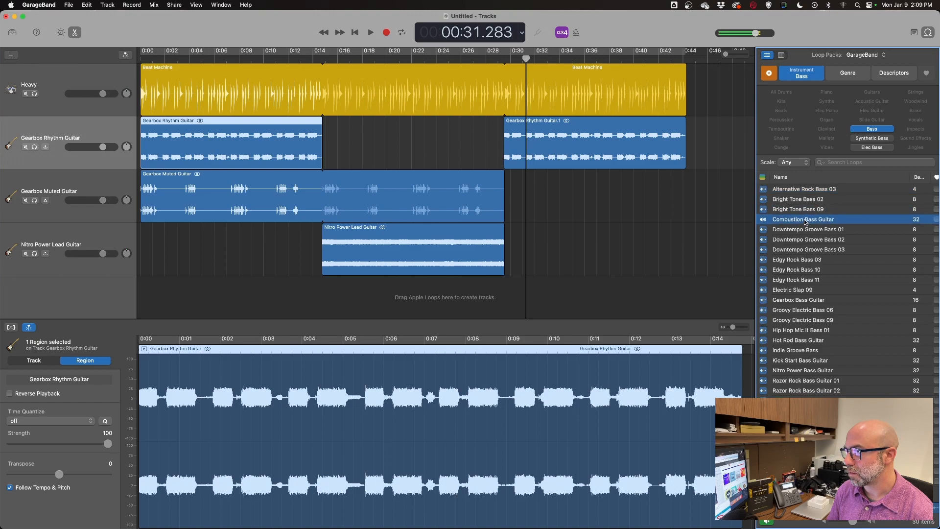
Preview Hot Rod, Kick Start and Nitro Power Bass Guitar and the Razor Rock Bass Guitar loops, and briefly play the arrangement
click(818, 340)
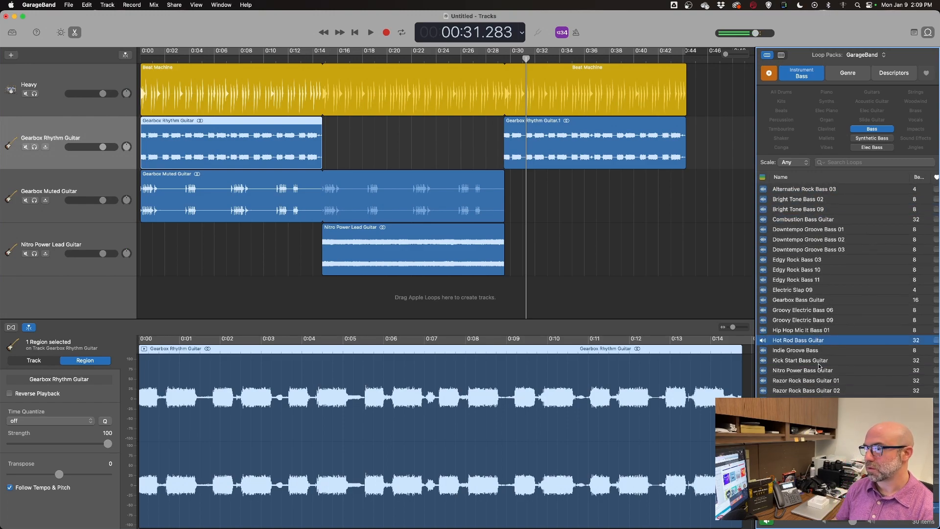
click(819, 361)
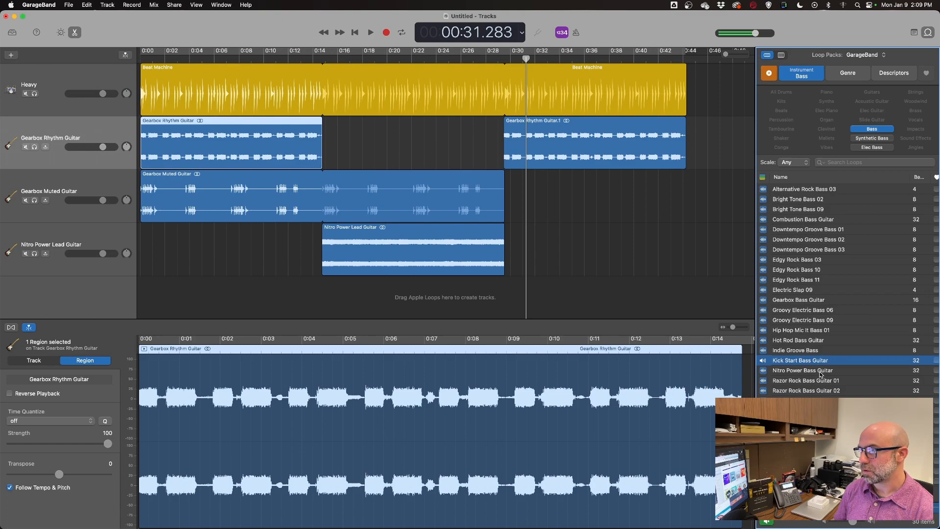
click(822, 371)
click(821, 381)
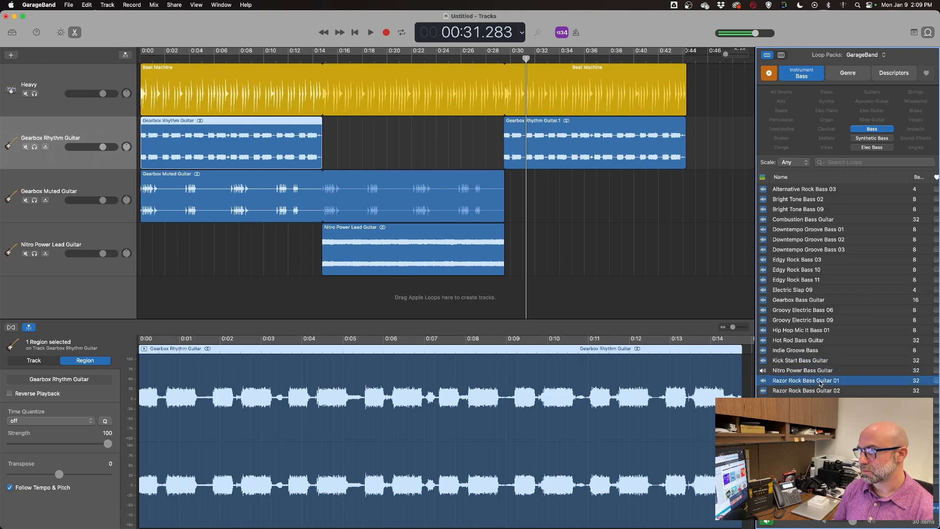
click(818, 391)
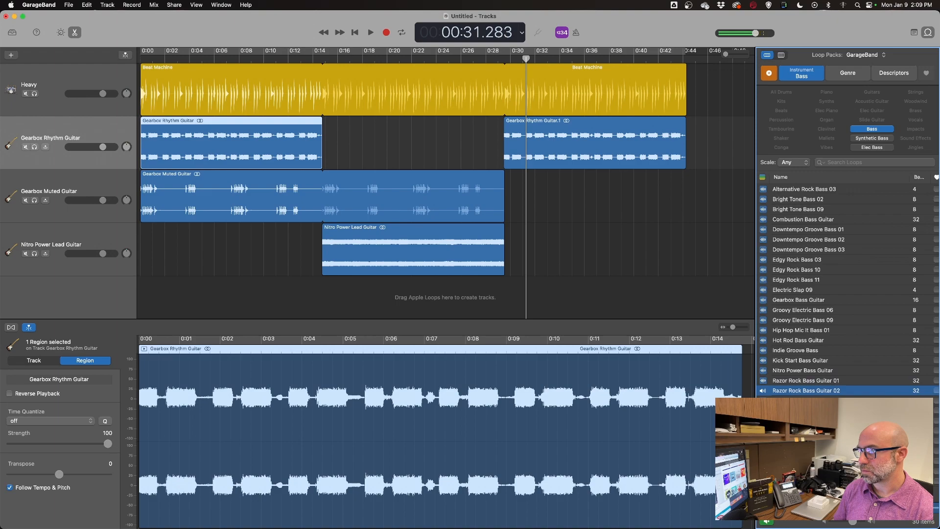
click(817, 401)
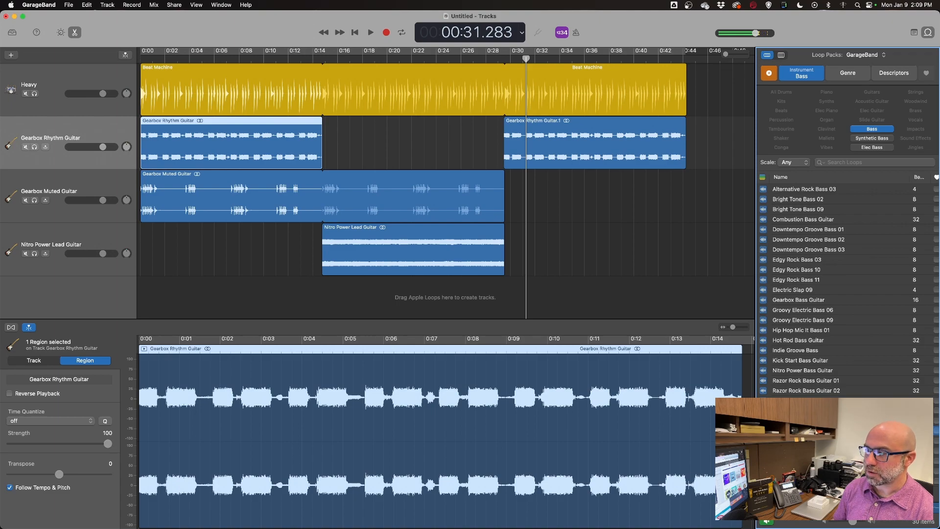
key(space)
key(space)
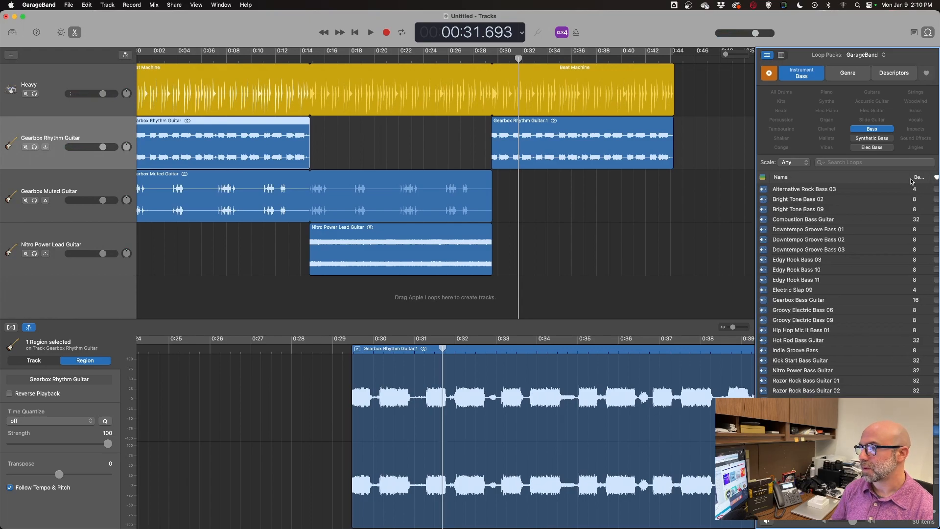
Widen the Beats column and sort the bass loops by beats, longest first, while previewing Combustion Bass Guitar
mouse_move(908, 178)
mouse_down()
mouse_move(878, 178)
mouse_move(914, 177)
mouse_up()
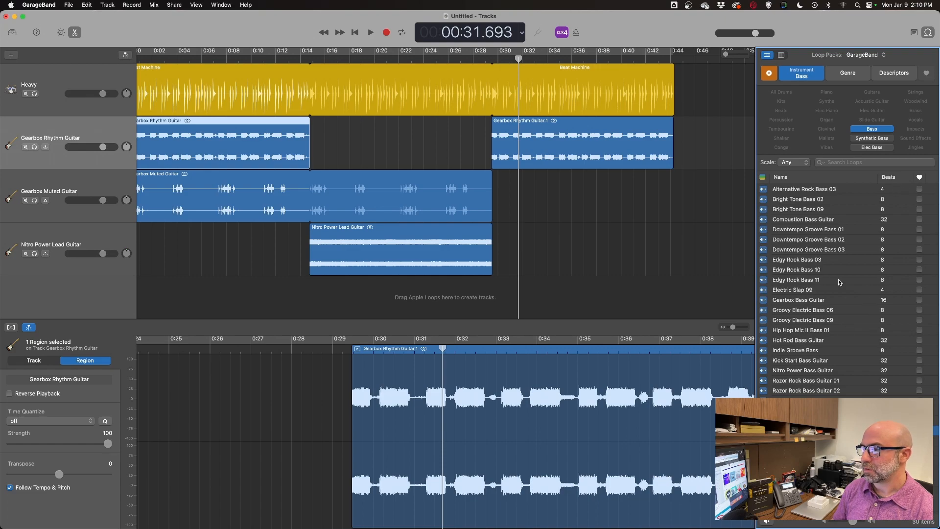
click(821, 220)
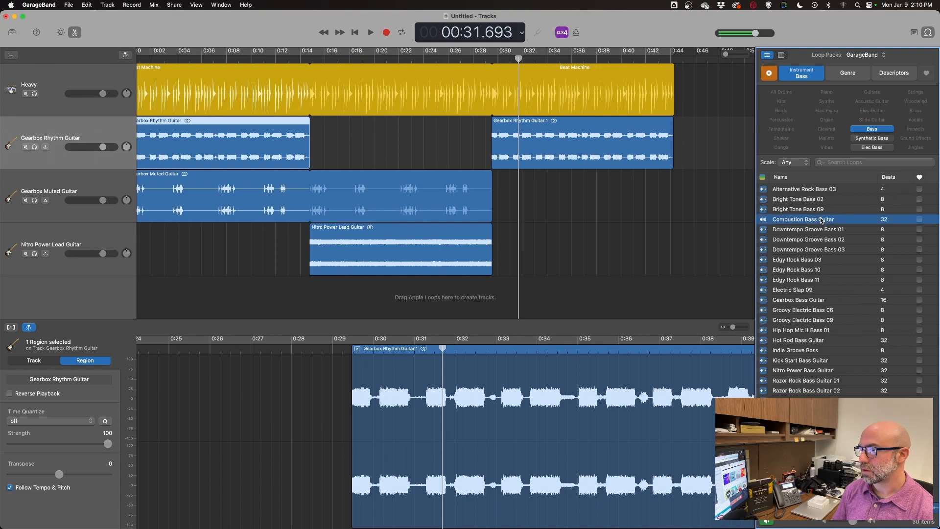
click(889, 178)
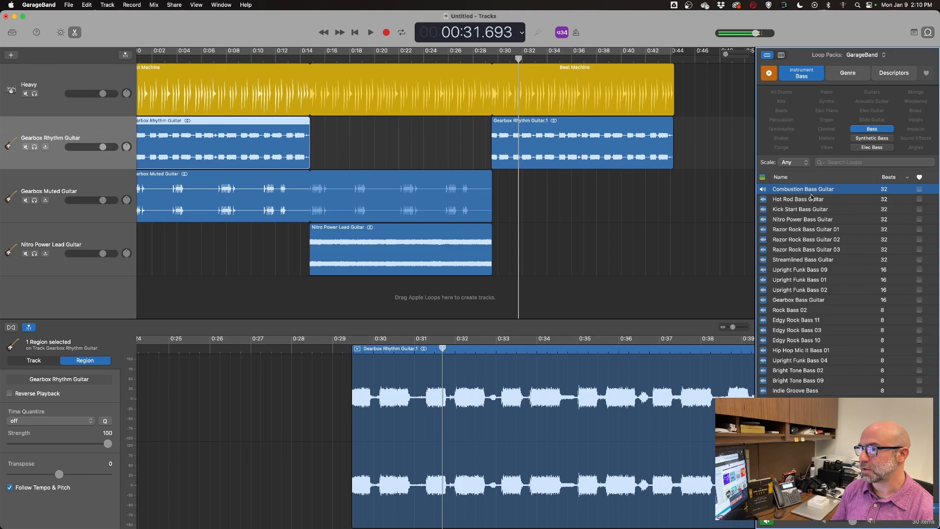
Compare the 32-beat bass loops from Hot Rod Bass Guitar through Razor Rock Bass Guitar 01 by previewing each
click(809, 201)
click(808, 210)
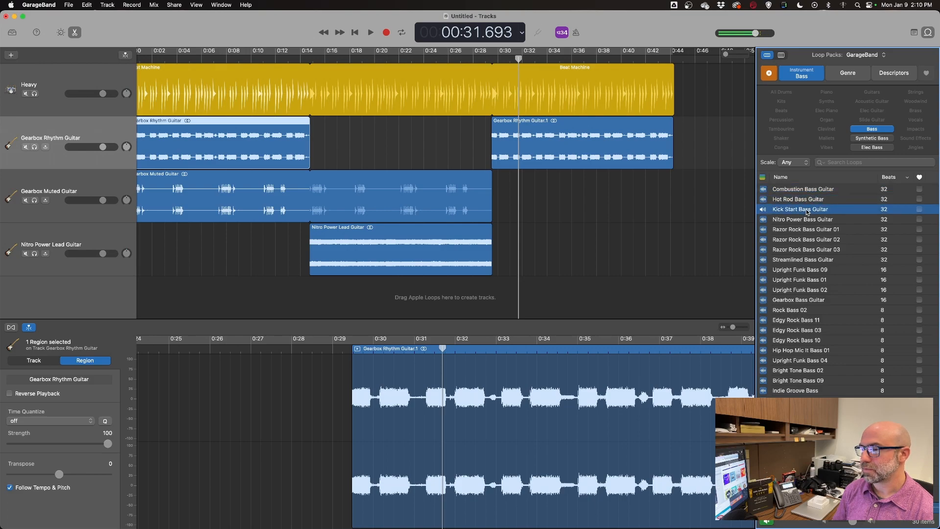
click(807, 221)
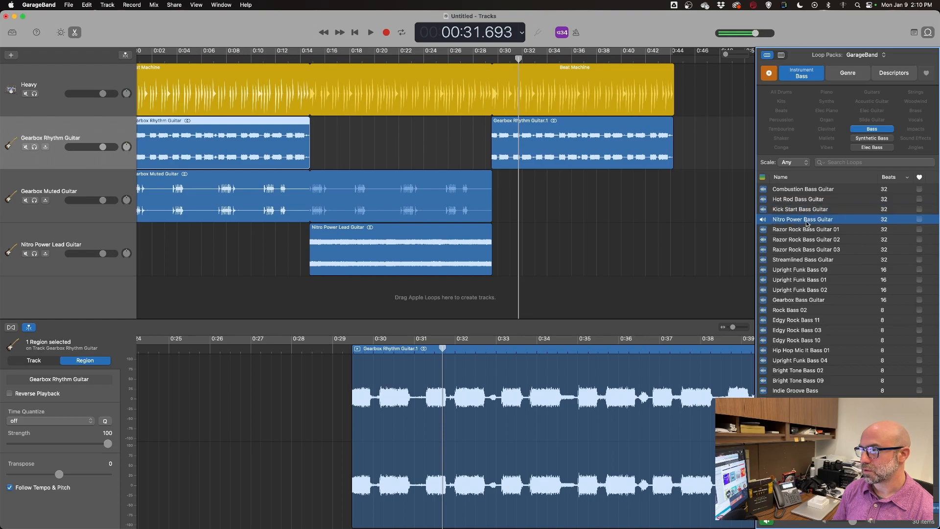
click(806, 230)
Add Kick Start Bass Guitar on a new track at 0:00, and play the arrangement from the beginning
drag(807, 212, 132, 307)
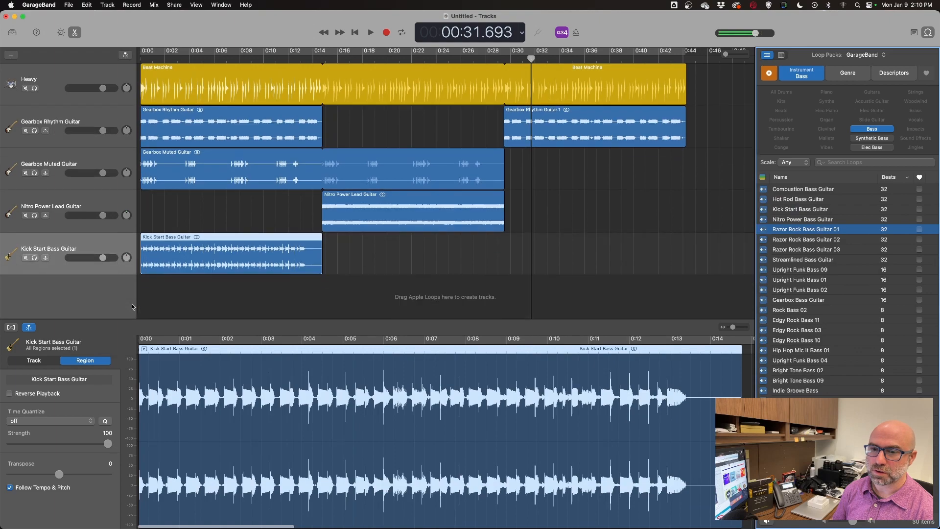
key(space)
key(Return)
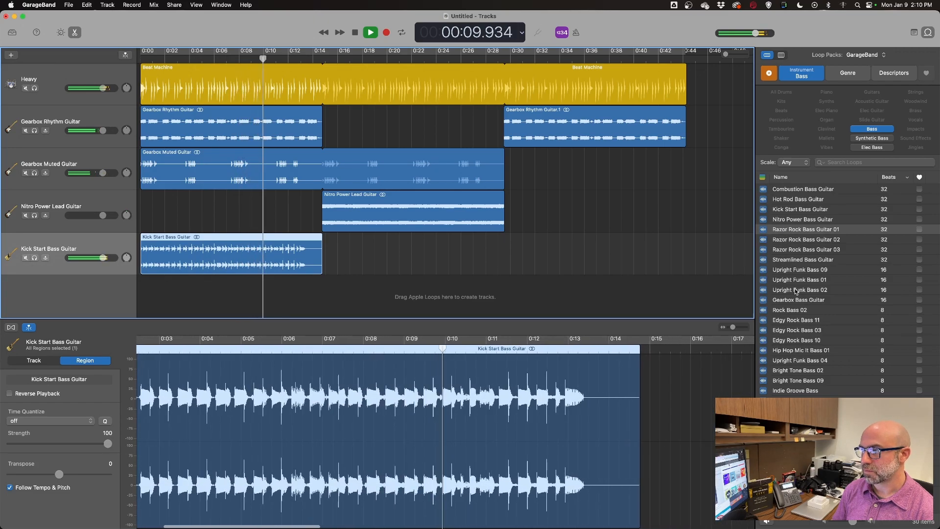
Place Gearbox Bass Guitar on the bass track directly after Kick Start Bass Guitar and loop it to about 0:29
drag(809, 303, 322, 256)
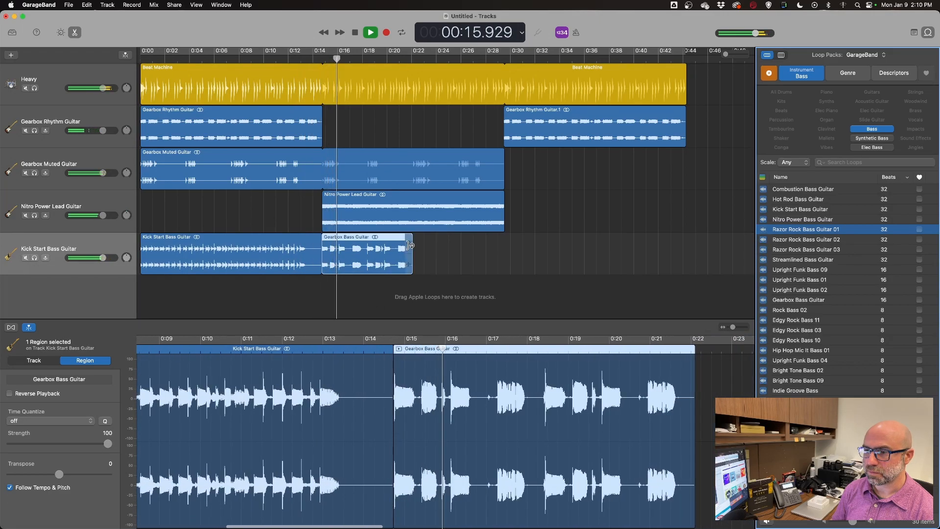
drag(410, 245, 504, 253)
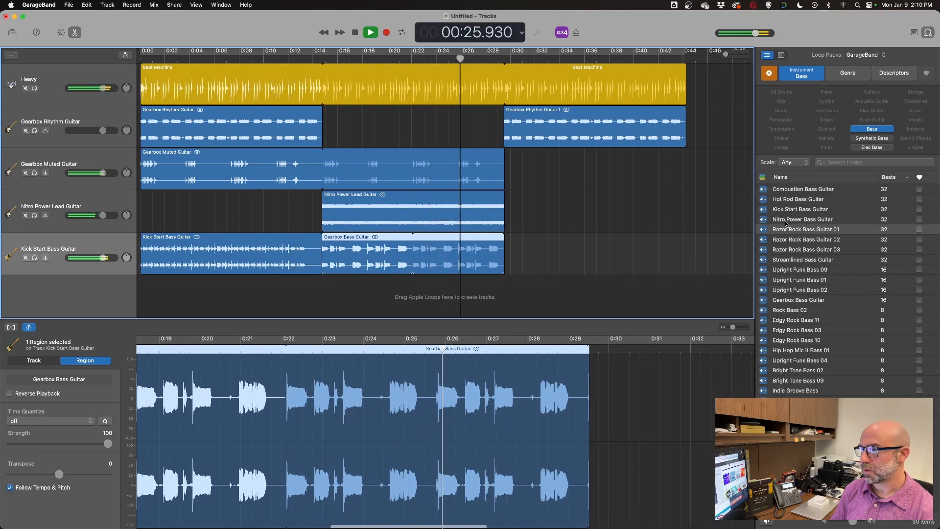
Place a second Kick Start Bass Guitar region on the bass track at about 0:29 and listen to it
drag(794, 229, 504, 260)
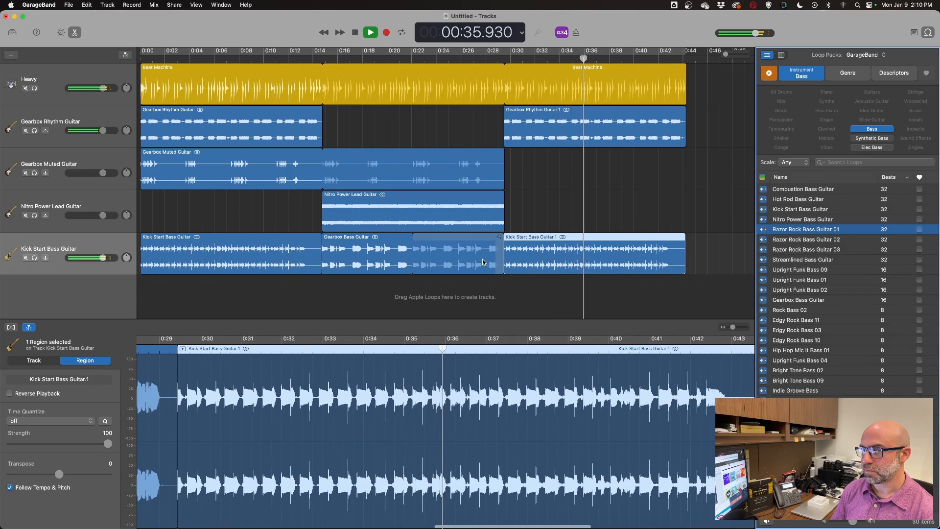
key(space)
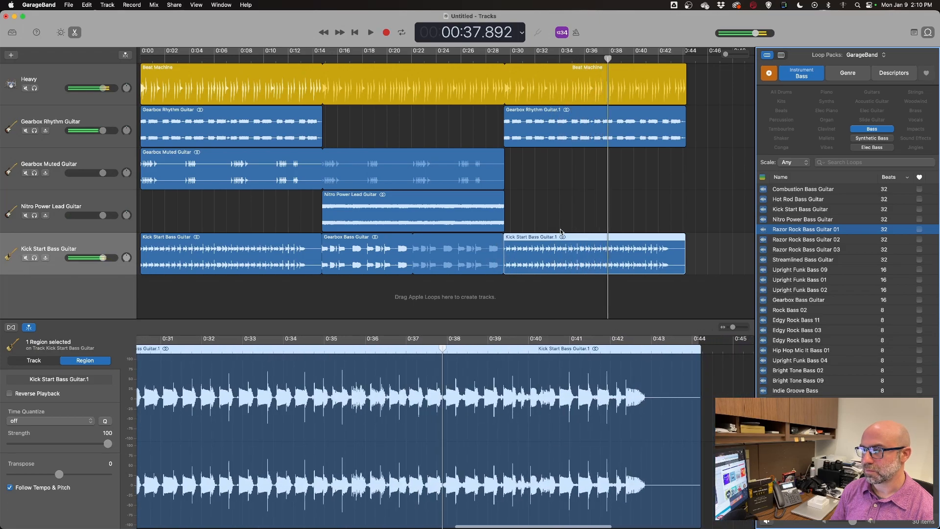
key(space)
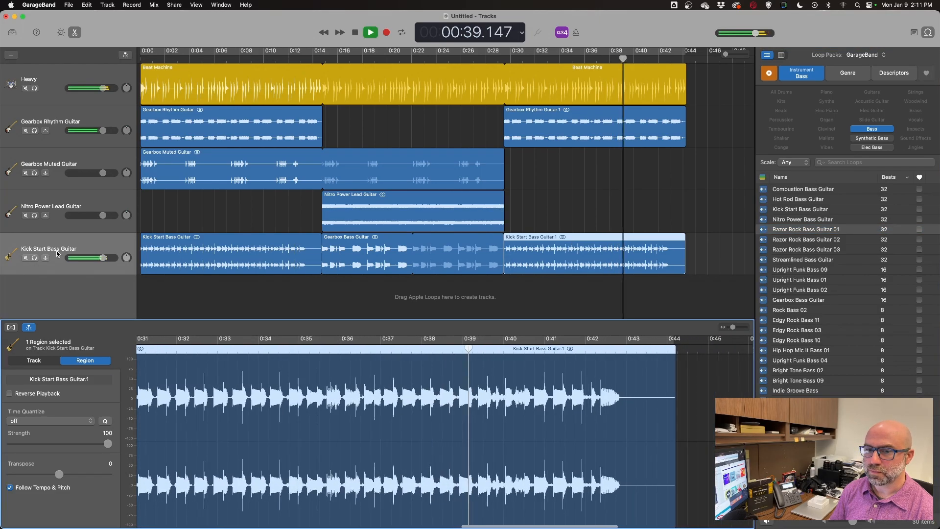
Replace the second Kick Start Bass Guitar region at about 0:29 with Groovy Electric Bass 06 and play from about 0:26
click(34, 258)
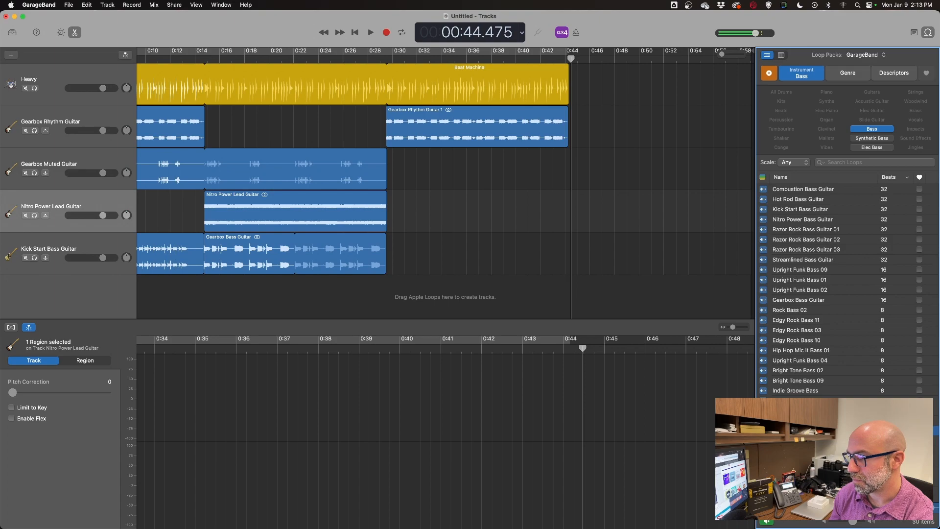
drag(794, 421, 386, 243)
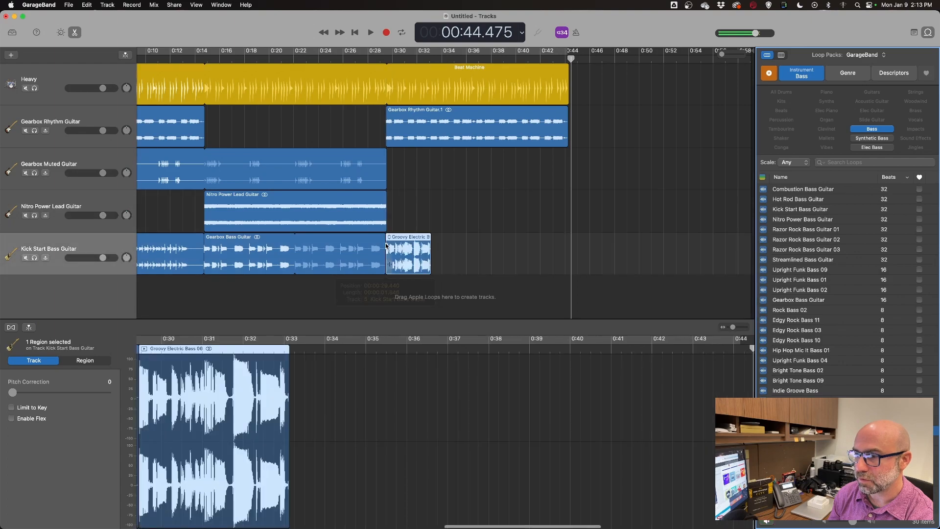
click(365, 65)
click(366, 61)
click(350, 60)
key(space)
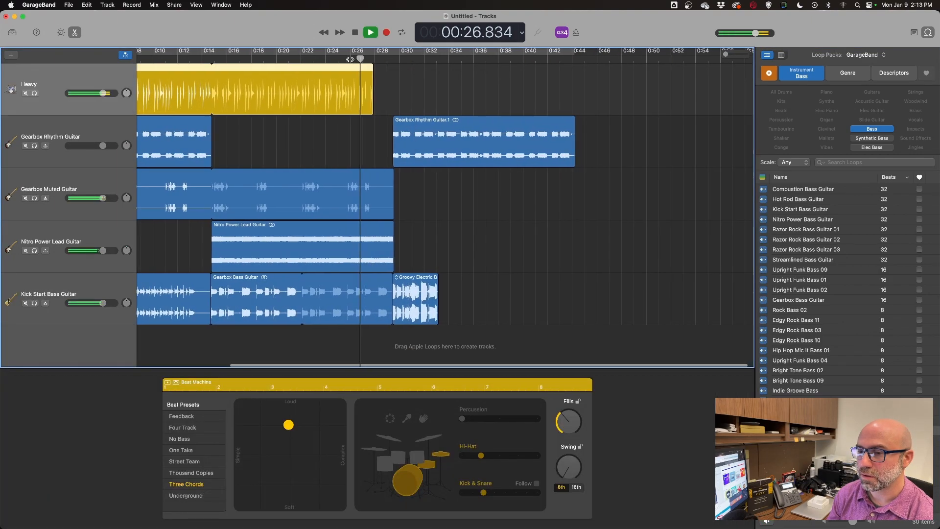
click(351, 60)
key(space)
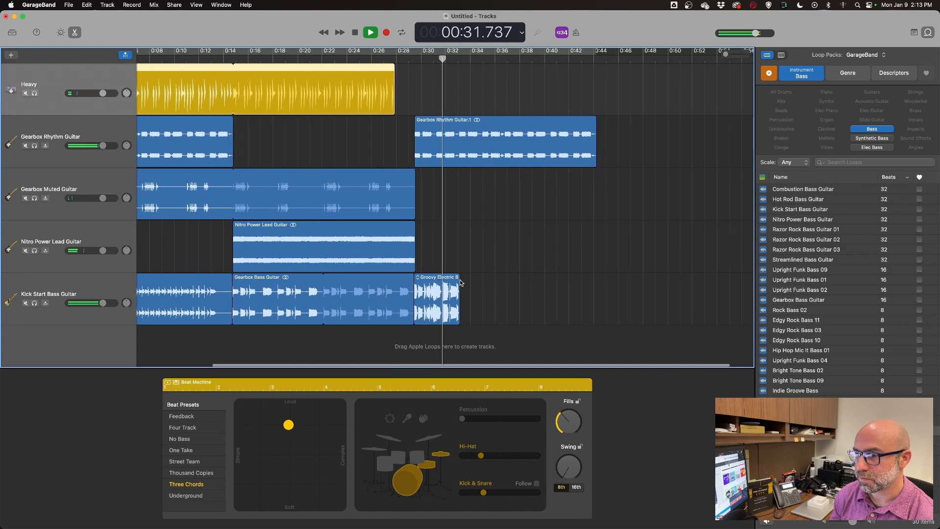
Extend the Heavy drum loop to about 0:44, loop Groovy Electric Bass 06 to about 0:40, and listen to the section
key(space)
drag(382, 84, 579, 81)
drag(444, 278, 532, 255)
key(space)
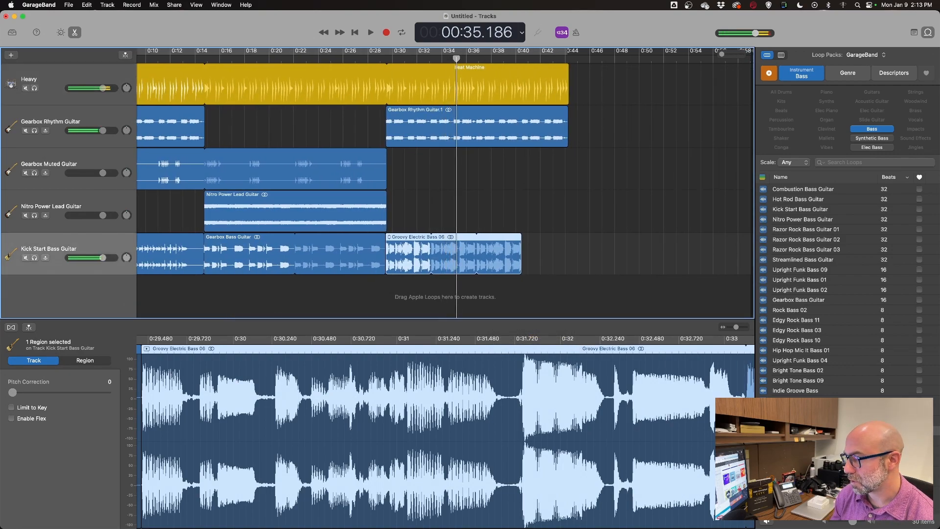
Try Razor Rock Bass Guitar 04 directly after the looped Groovy Electric Bass 06, listen to it, and delete it
click(803, 441)
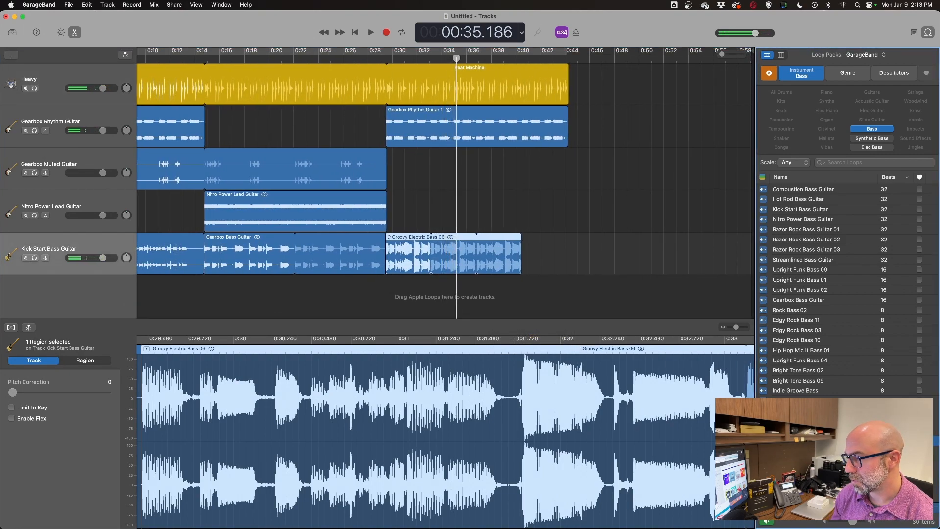
drag(804, 441, 522, 252)
key(space)
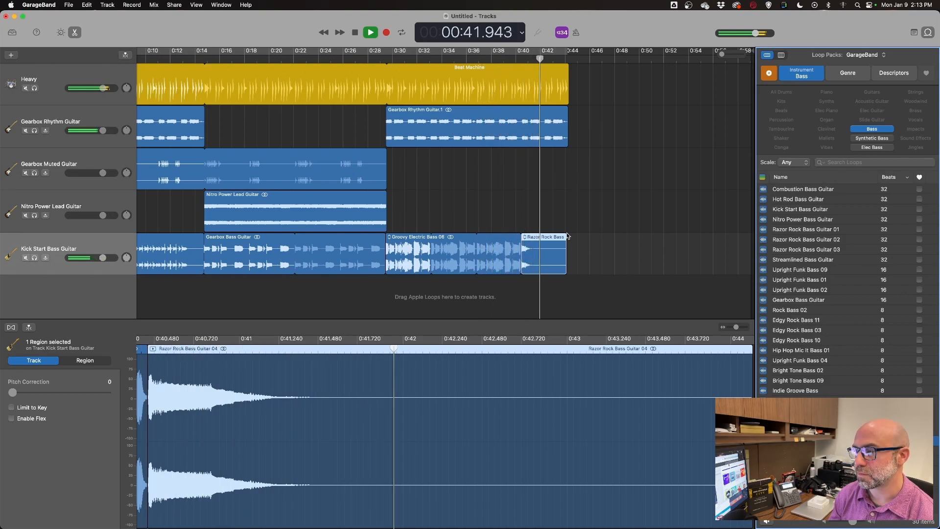
key(space)
click(541, 238)
key(Delete)
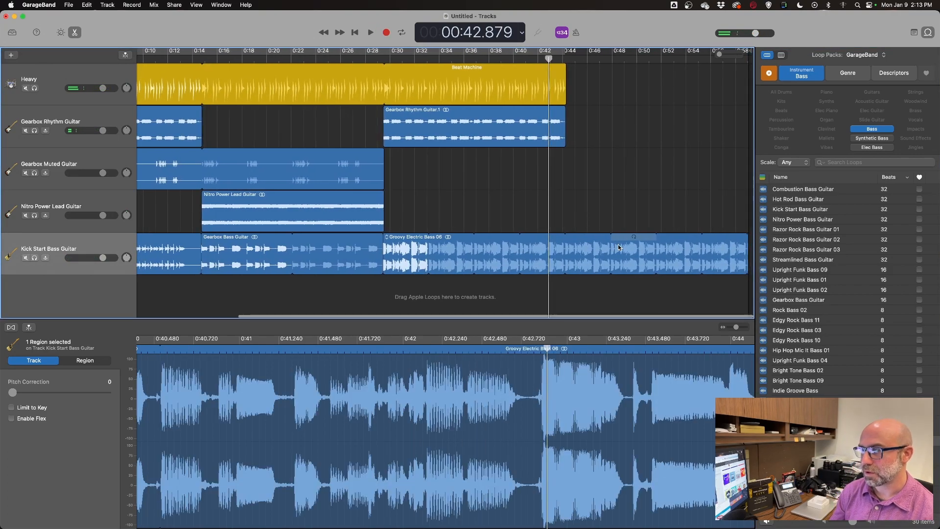
Shorten the Groovy Electric Bass 06 loop to end at about 0:40 and play the arrangement from about 0:29
key(space)
key(space)
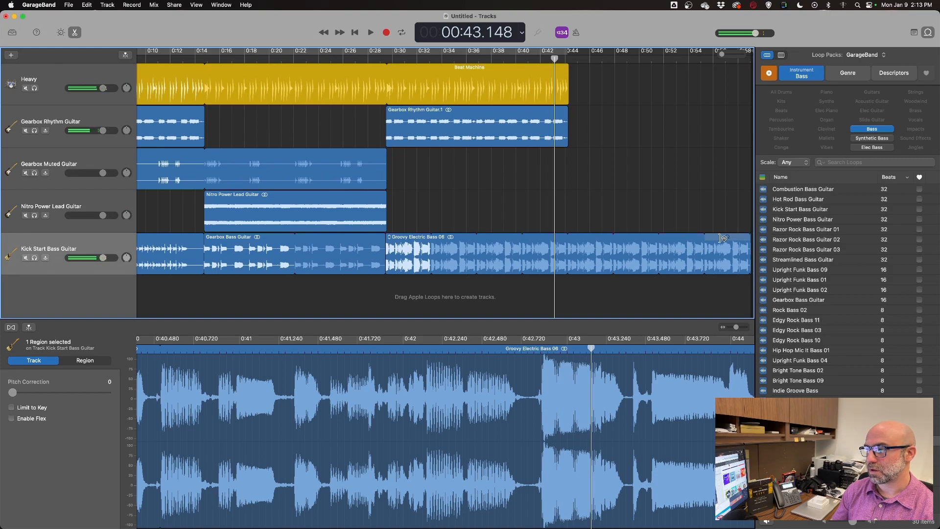
drag(723, 238, 522, 237)
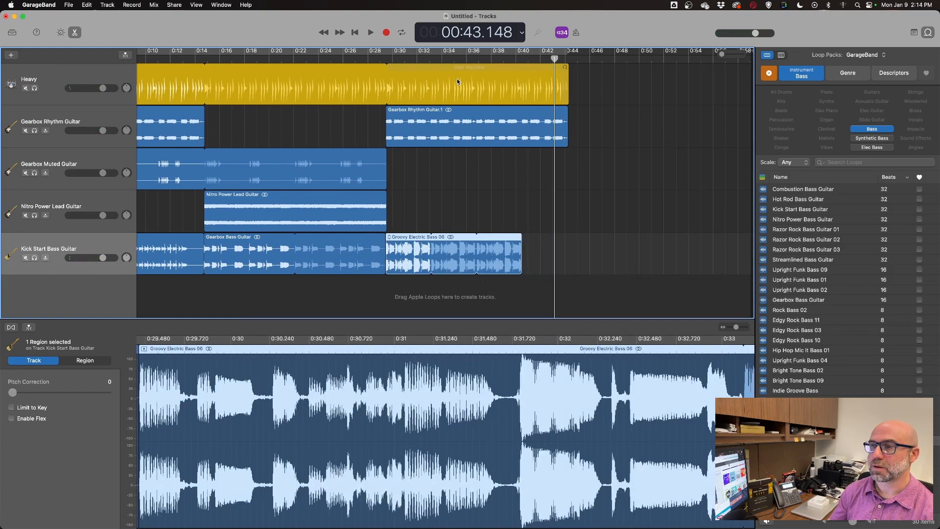
click(393, 57)
key(space)
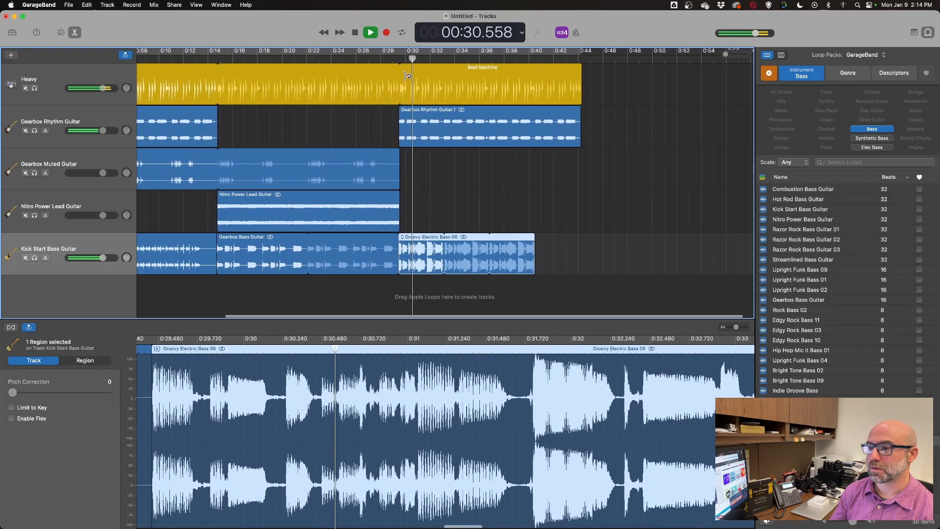
click(498, 170)
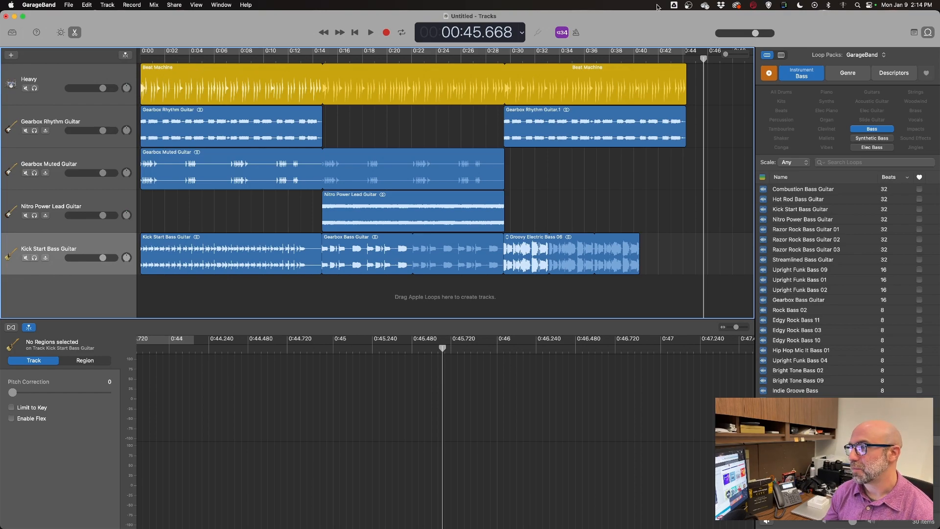
Filter the loops to Tambourine, add Tambourine 04 on a new track at about 0:29, and loop it to about 0:40
click(884, 131)
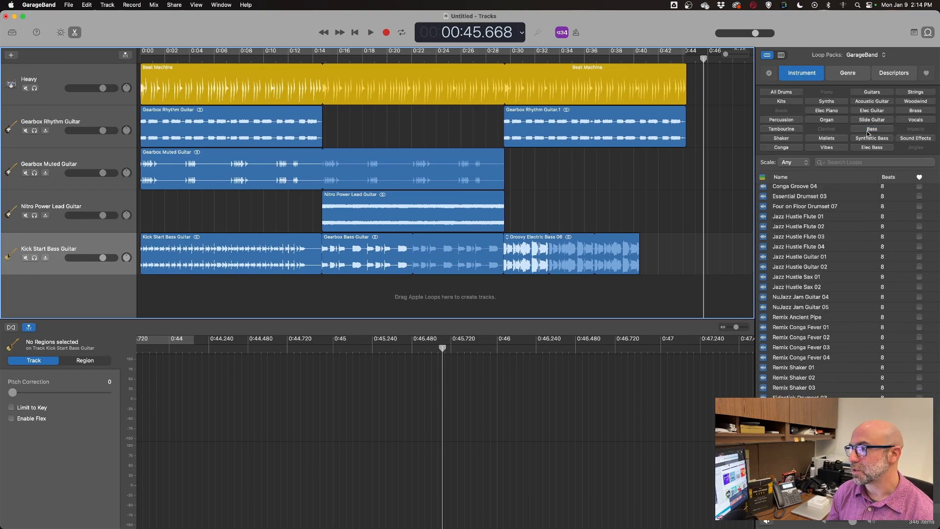
click(786, 131)
click(803, 199)
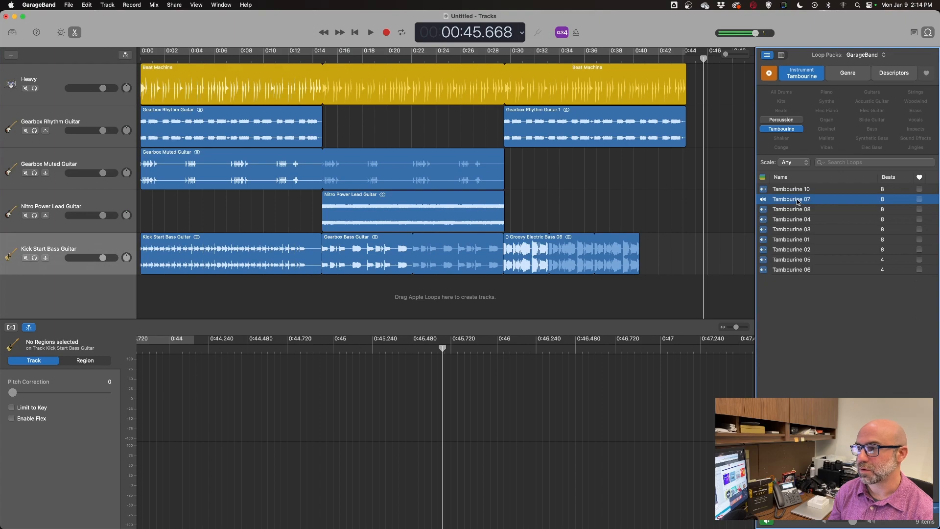
drag(630, 248, 641, 248)
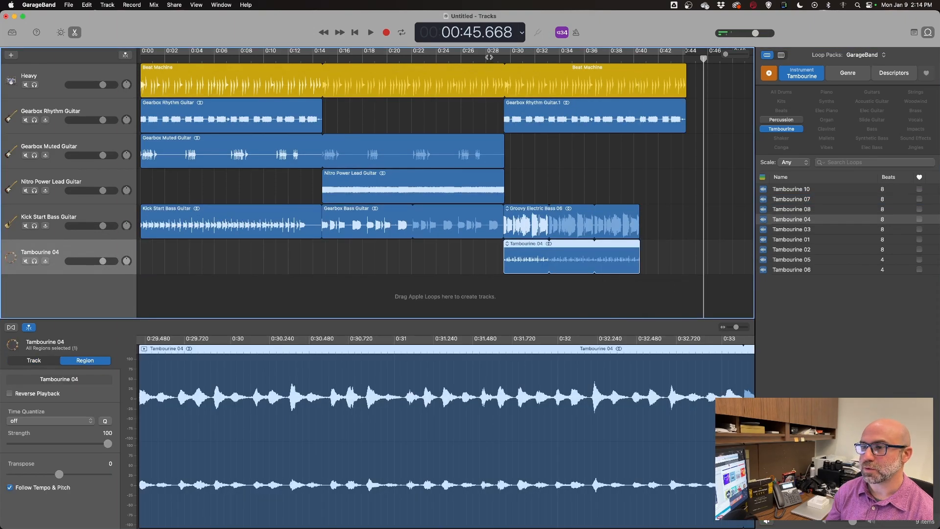
Play the tambourine section from just before 0:29 and delete the Tambourine 04 region, keeping its track
click(489, 58)
key(space)
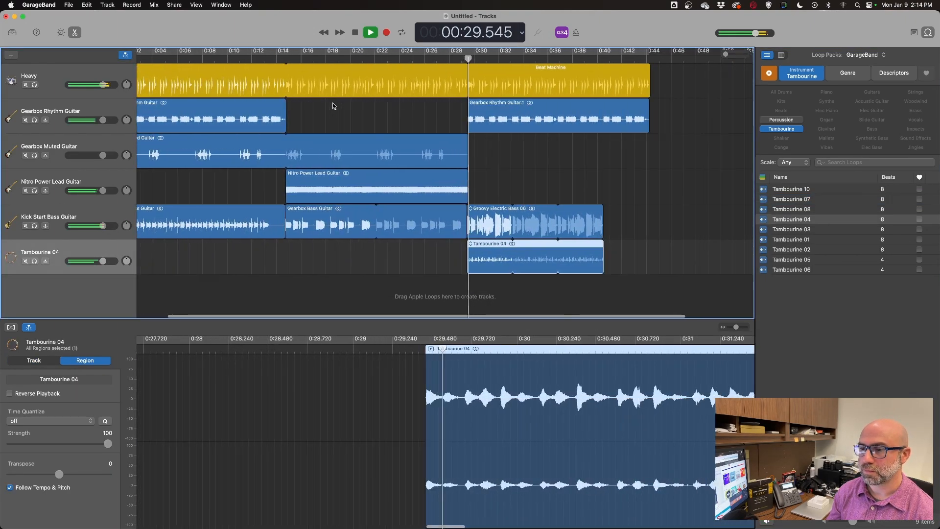
key(space)
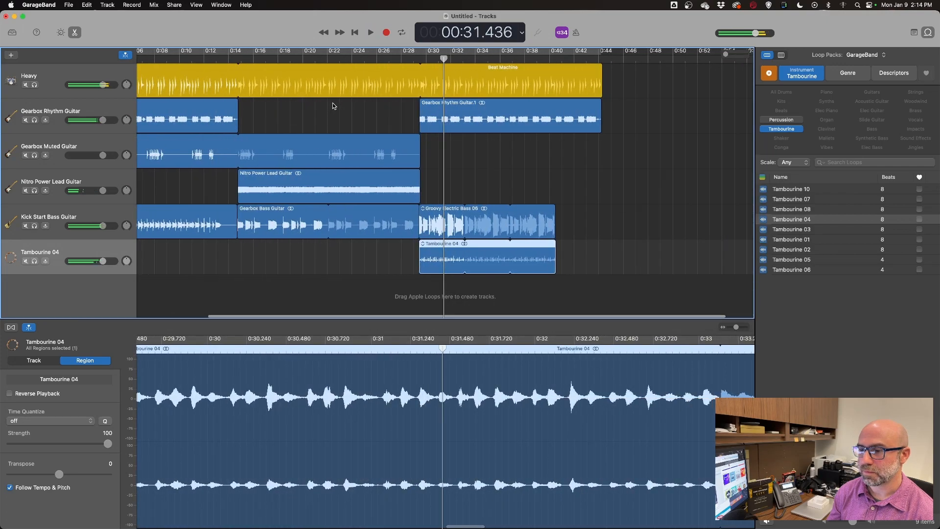
key(Delete)
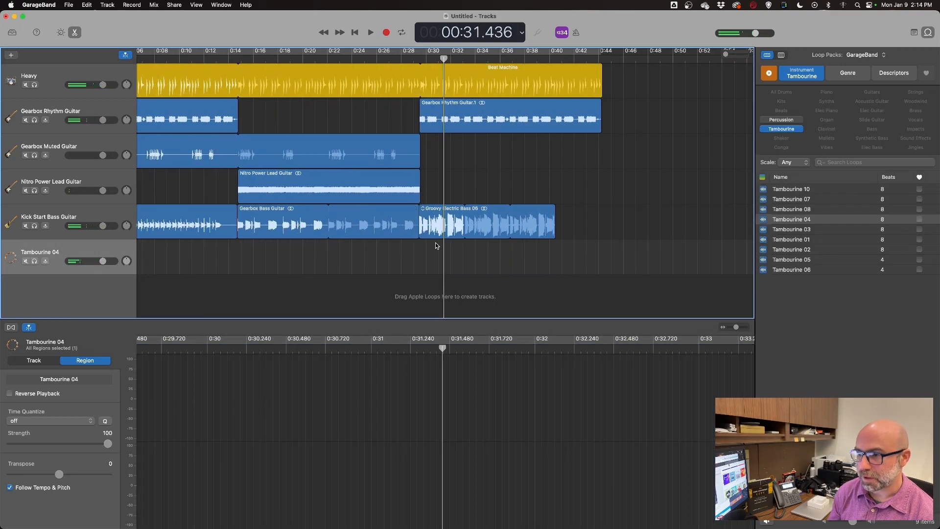
Clear the Tambourine filter, check the Shaker loops briefly, and leave the loop list unfiltered
click(792, 130)
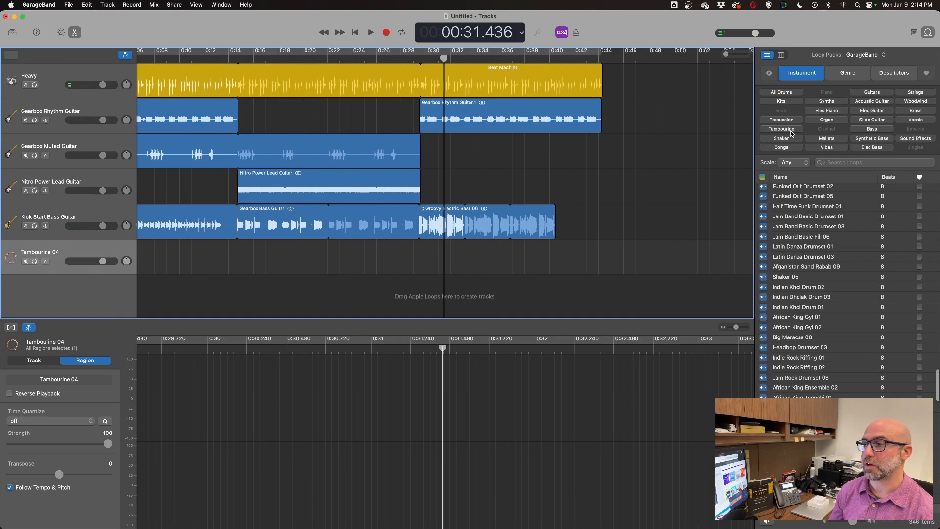
click(787, 138)
click(788, 139)
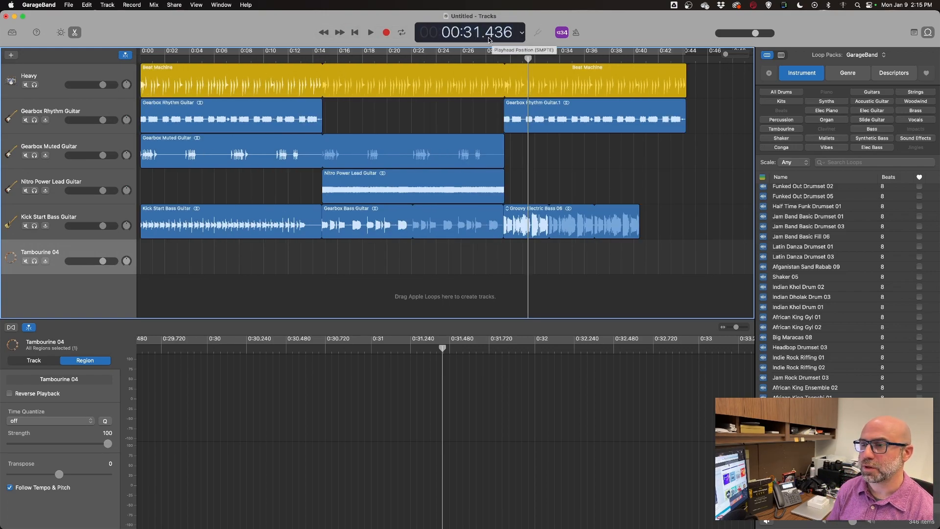
Switch the time display to show beats, tempo and key signature, and lower the project tempo to 90
click(522, 33)
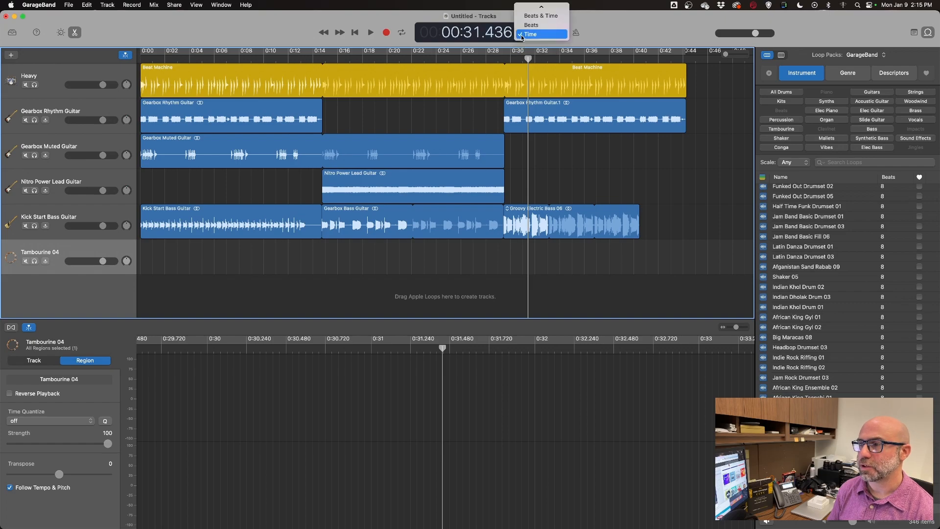
click(528, 10)
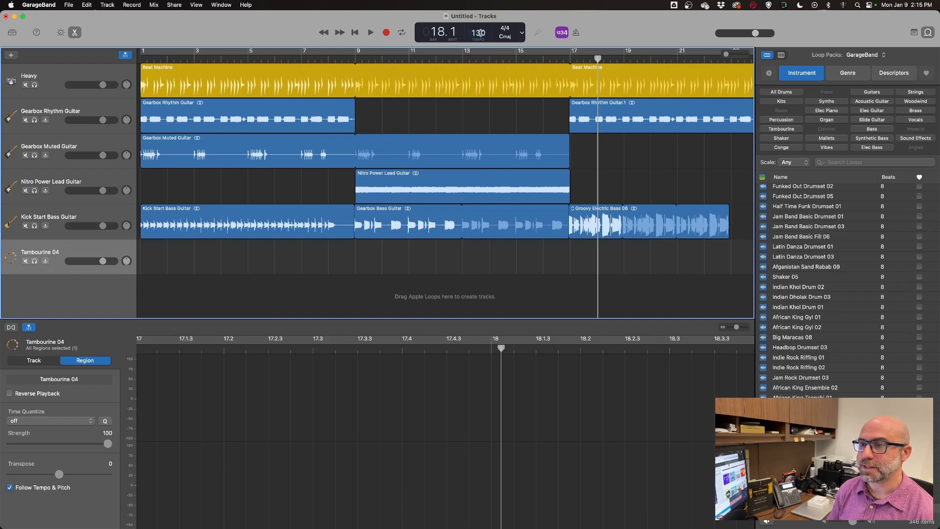
drag(481, 33, 480, 85)
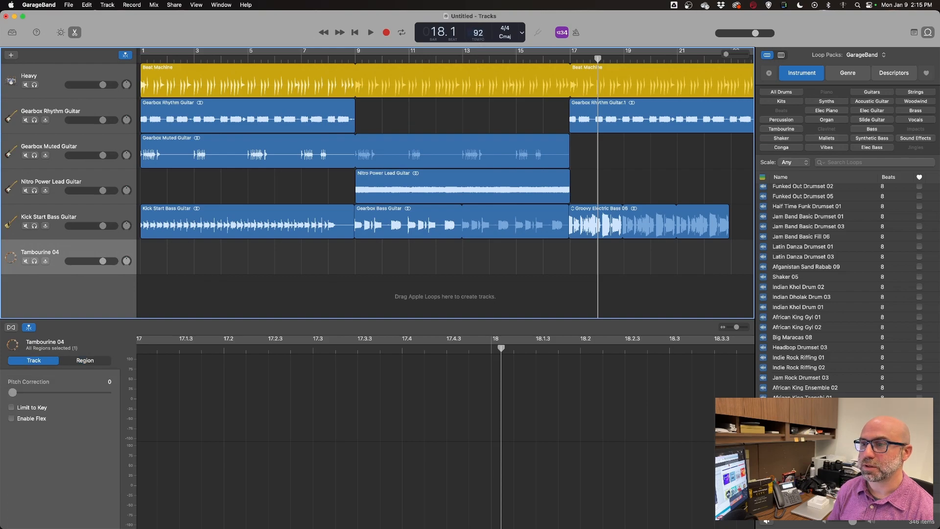
Play the arrangement at the slower tempo from about bar 3, and again from about bar 9
click(191, 60)
key(space)
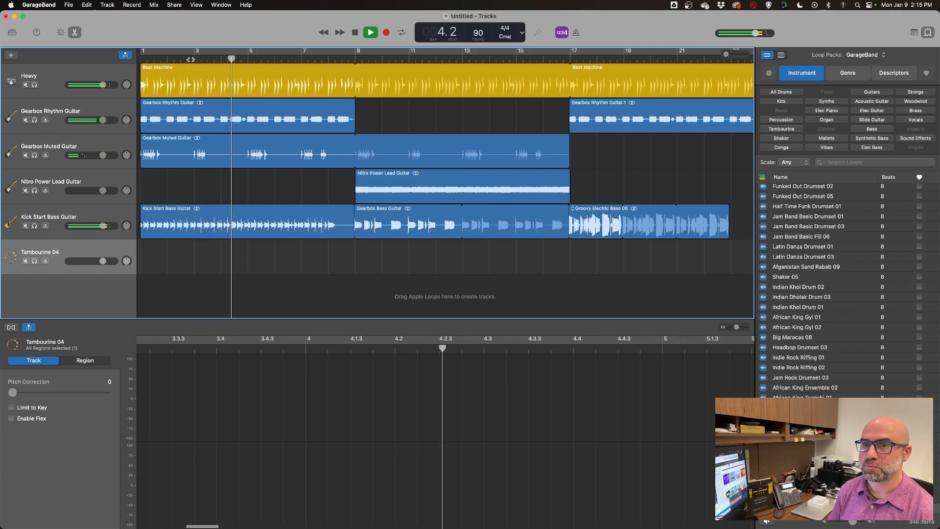
click(352, 59)
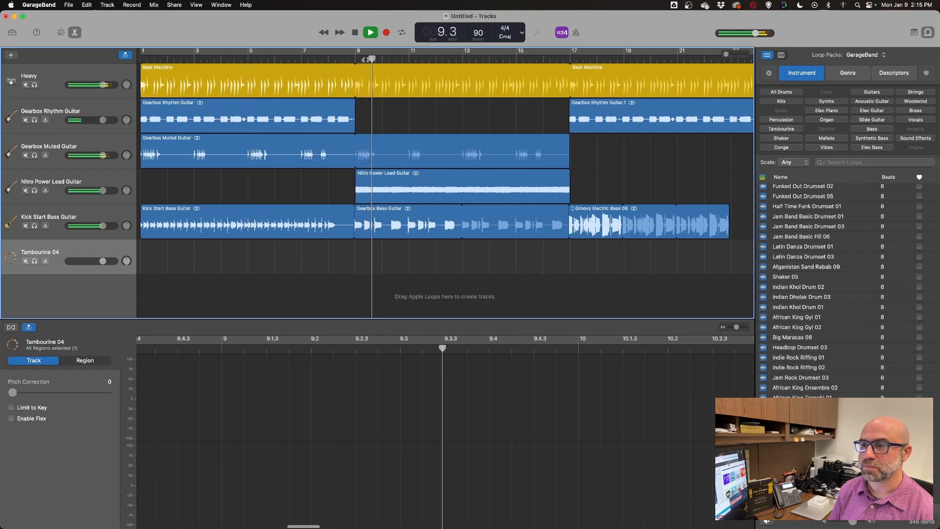
key(space)
Set the project tempo to 120 and resume playback
drag(480, 34, 480, 23)
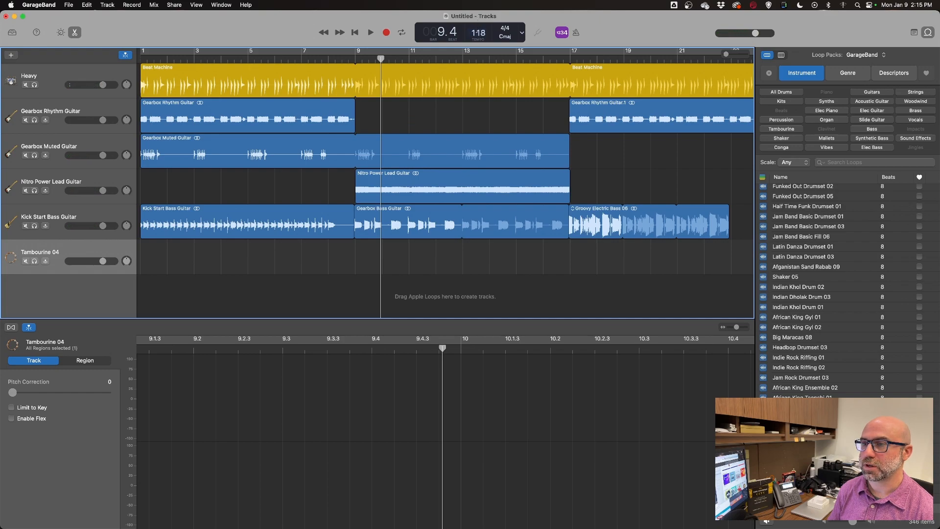
key(space)
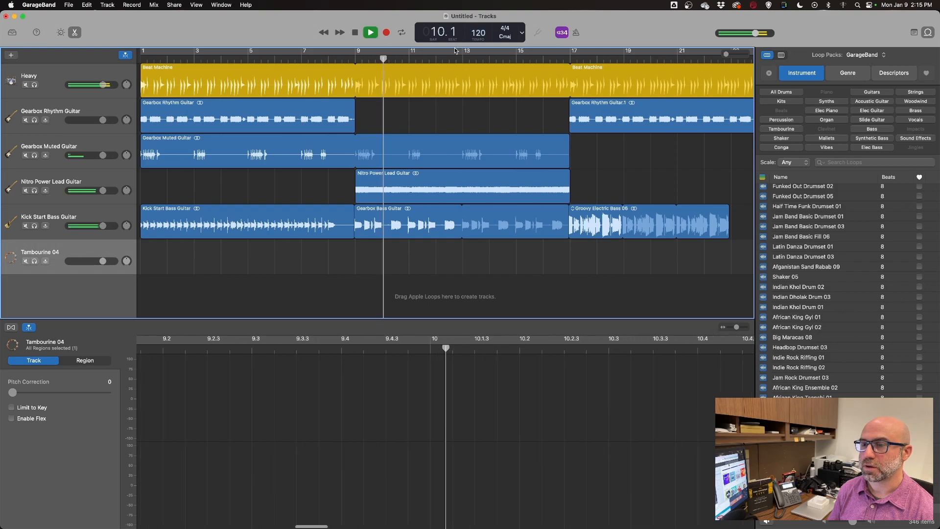
Try E♭ minor and D minor as the project key, listening to the arrangement in each
click(505, 35)
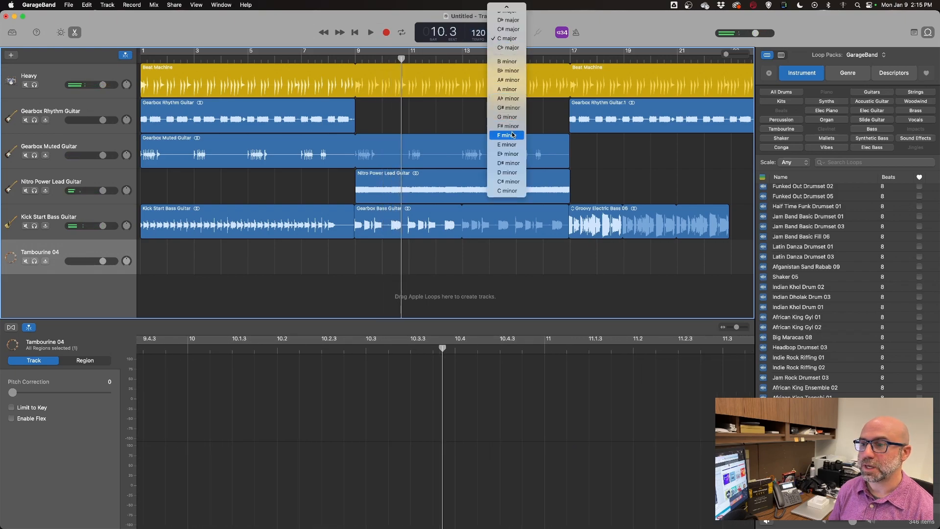
click(513, 155)
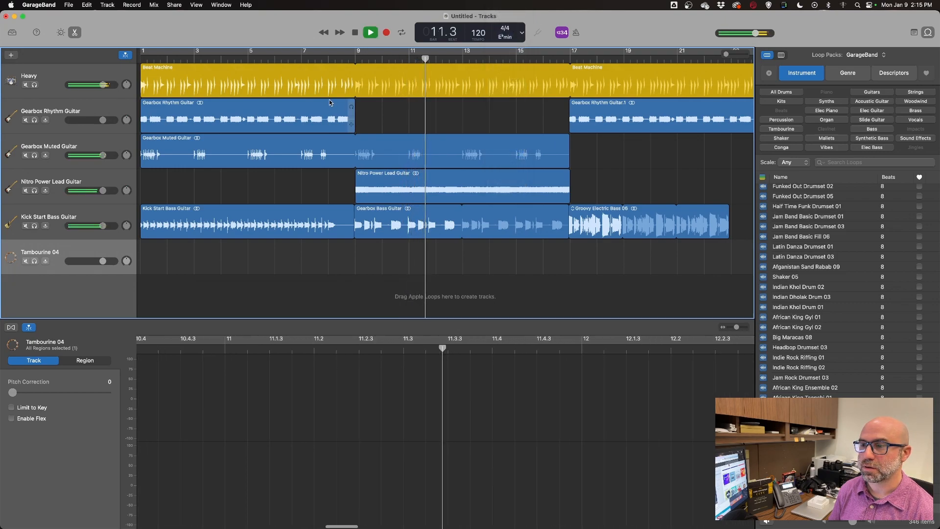
key(space)
click(504, 38)
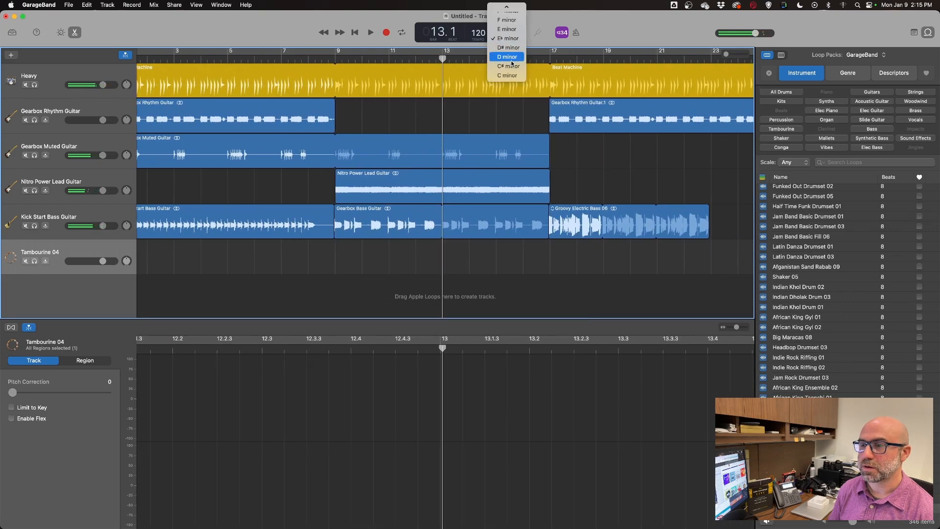
click(509, 58)
key(space)
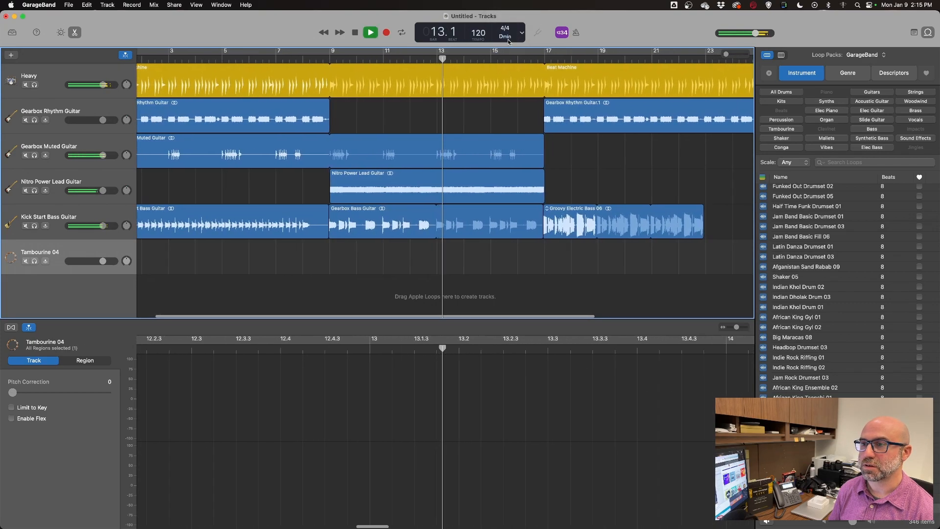
Audition B♭ major as the project key during playback, and settle on C major
click(509, 38)
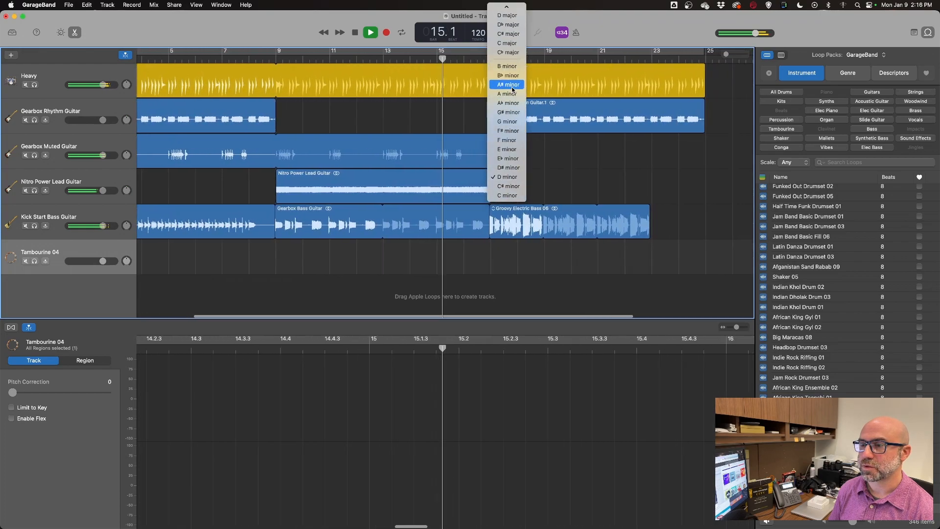
scroll(512, 81, up, 5)
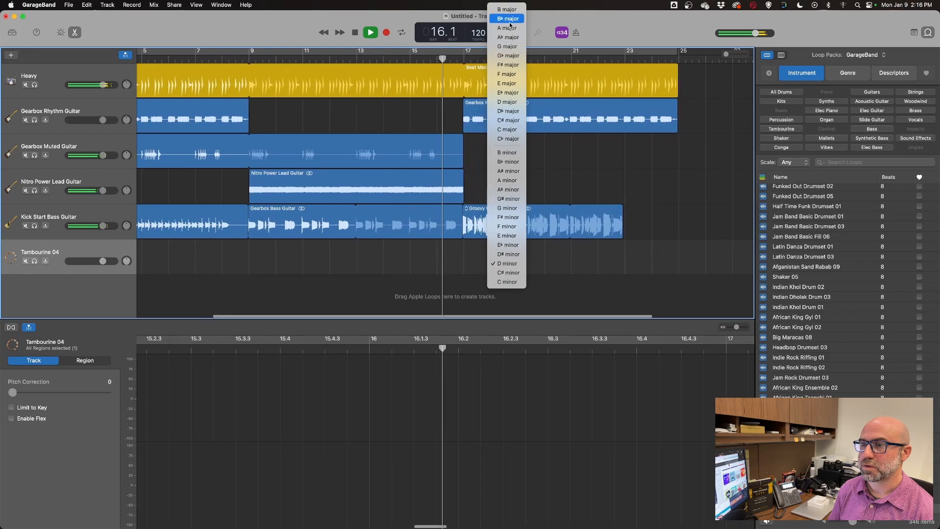
click(508, 19)
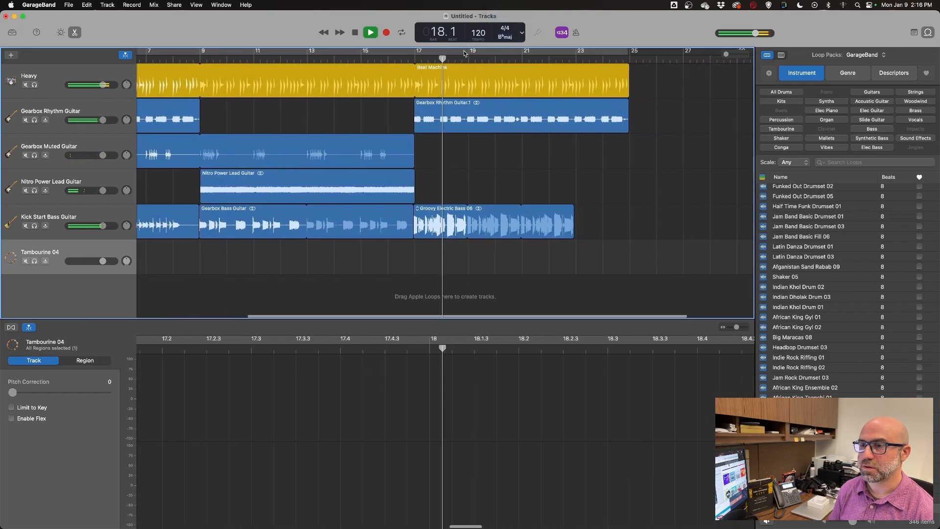
click(505, 37)
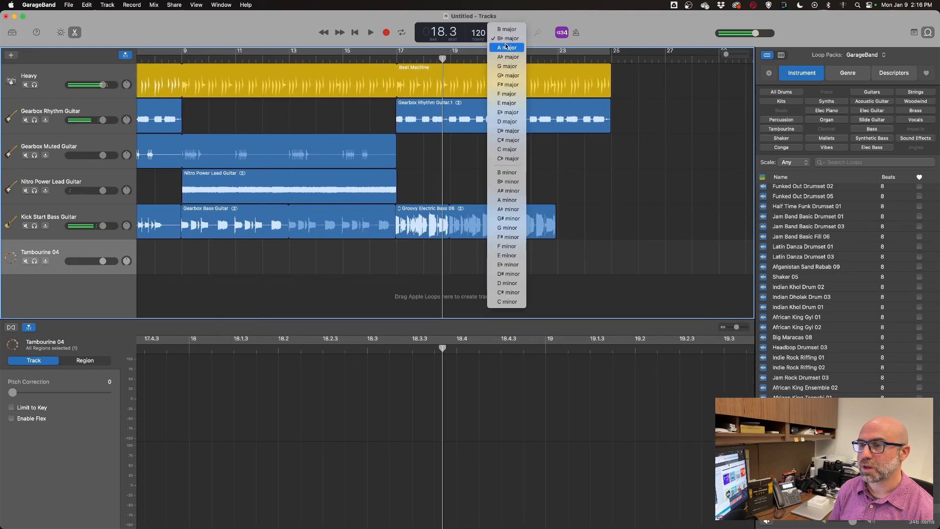
click(517, 149)
Try a 12/8 time signature, undo the last change to the drummer region, and play from about bar 7
click(509, 30)
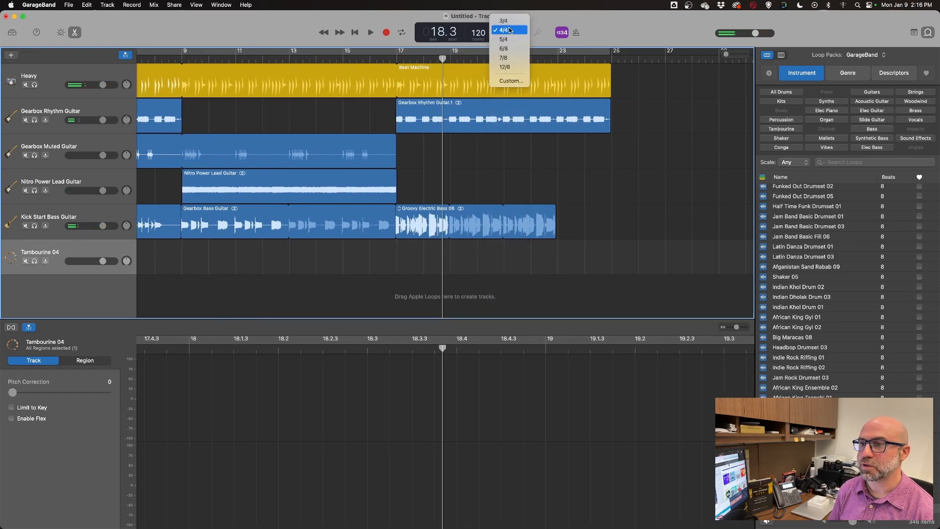
click(506, 68)
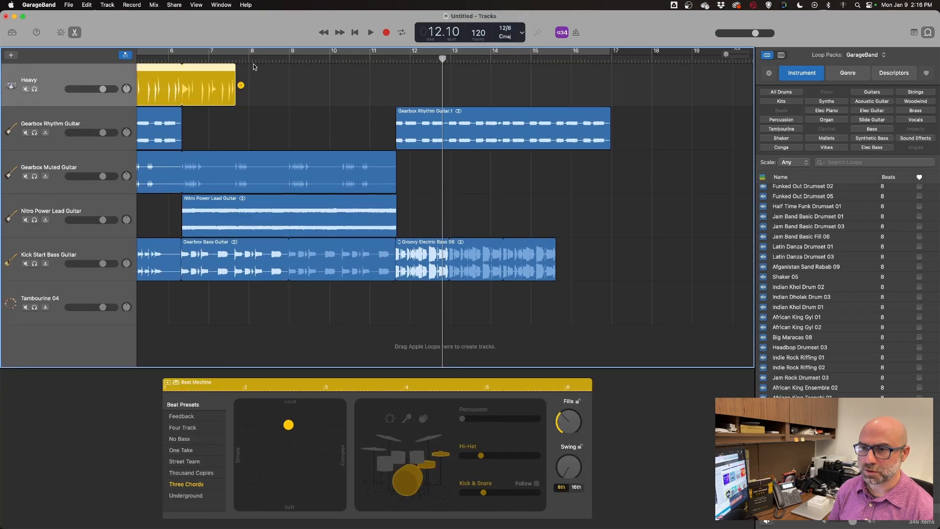
key(super+z)
click(214, 61)
key(space)
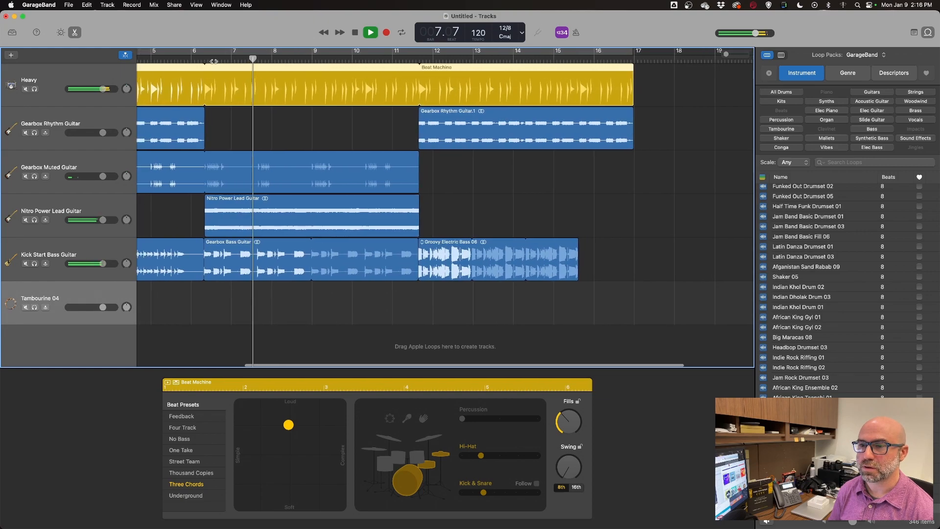
key(space)
Try a 5/4 time signature, listen to the arrangement in it, and return the project to 4/4
click(505, 28)
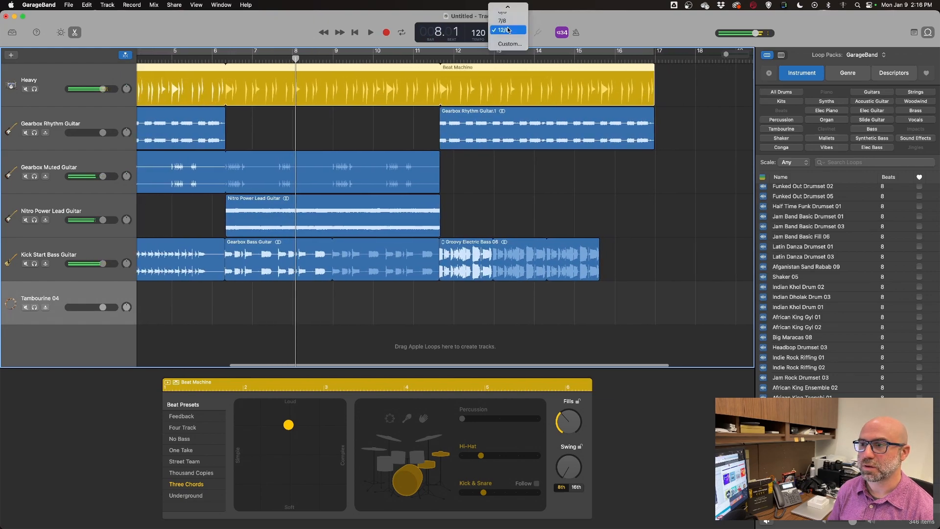
click(503, 28)
key(space)
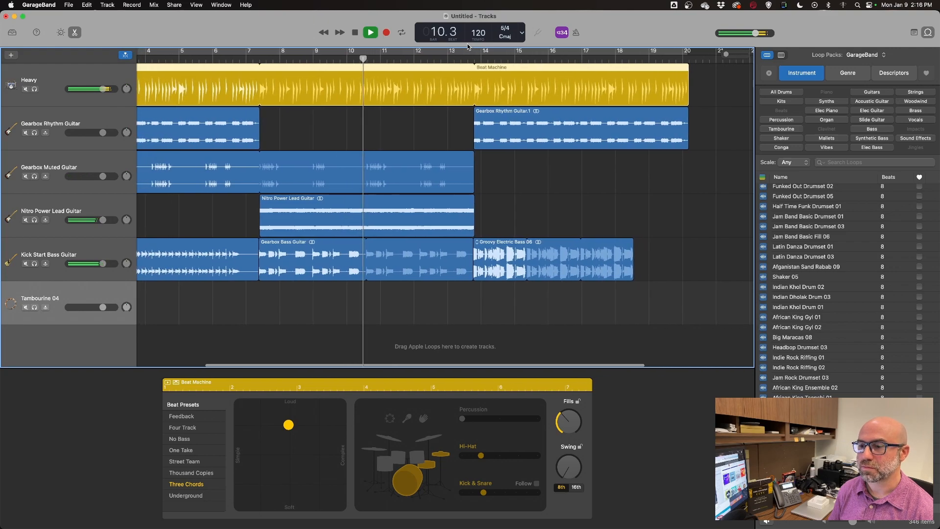
key(space)
click(504, 32)
click(509, 20)
Listen to the arrangement in a 3/4 time signature, and restore 4/4
click(505, 32)
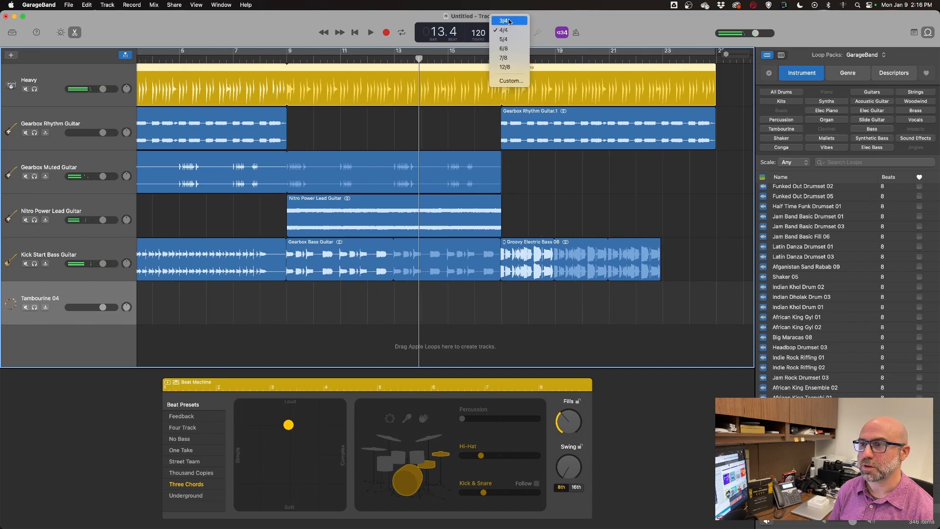
click(504, 21)
key(space)
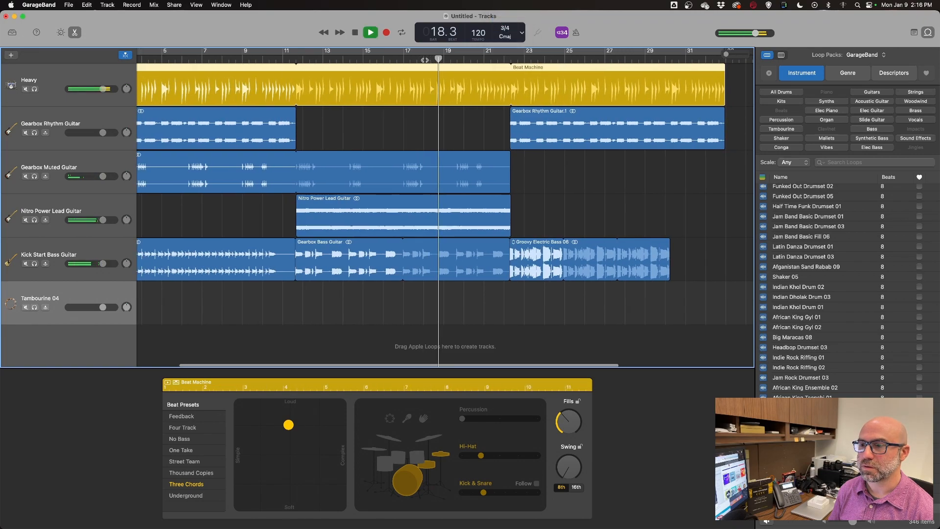
key(space)
click(504, 32)
click(504, 40)
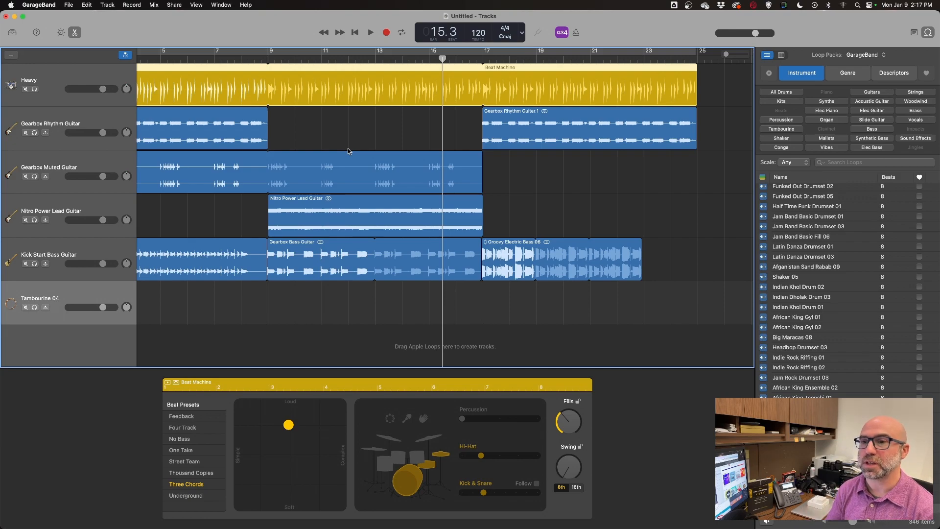
Save the project as "Grunge Music Bed" in the GarageBand folder
scroll(319, 135, left, 5)
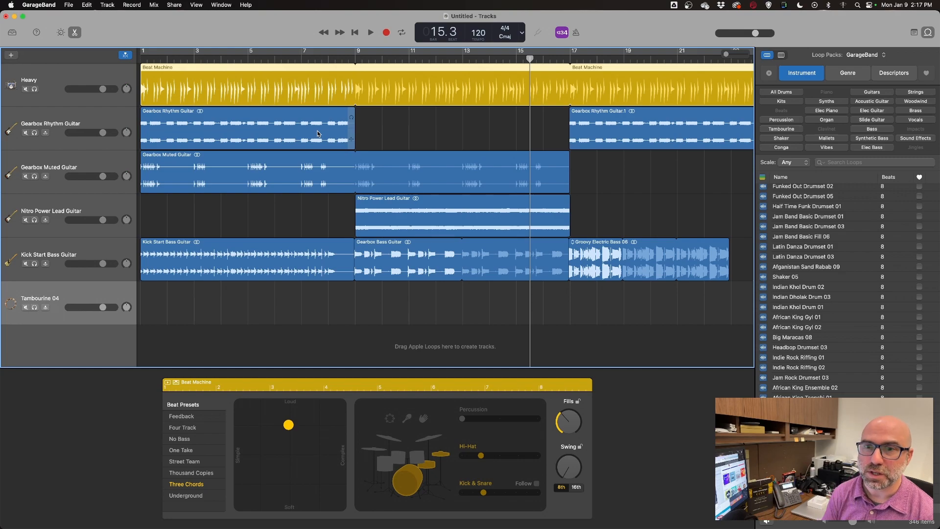
key(super+s)
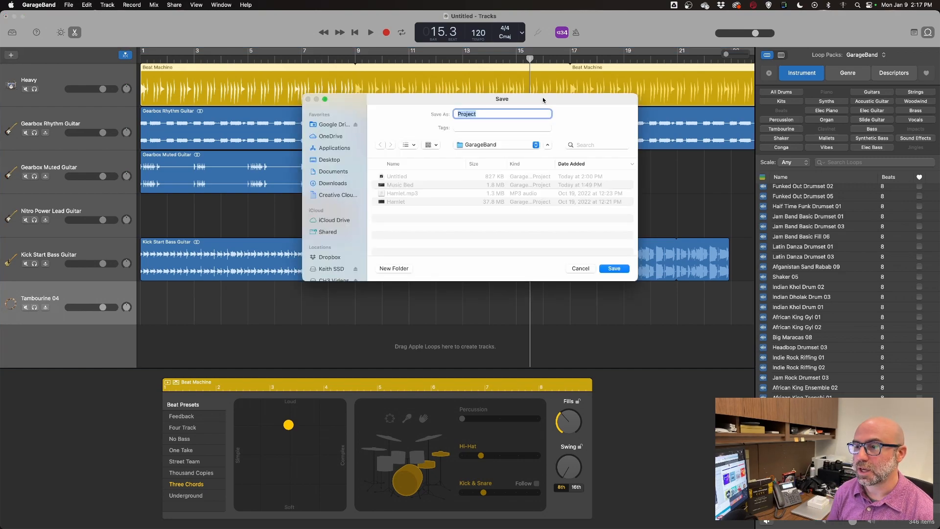
text(Musi)
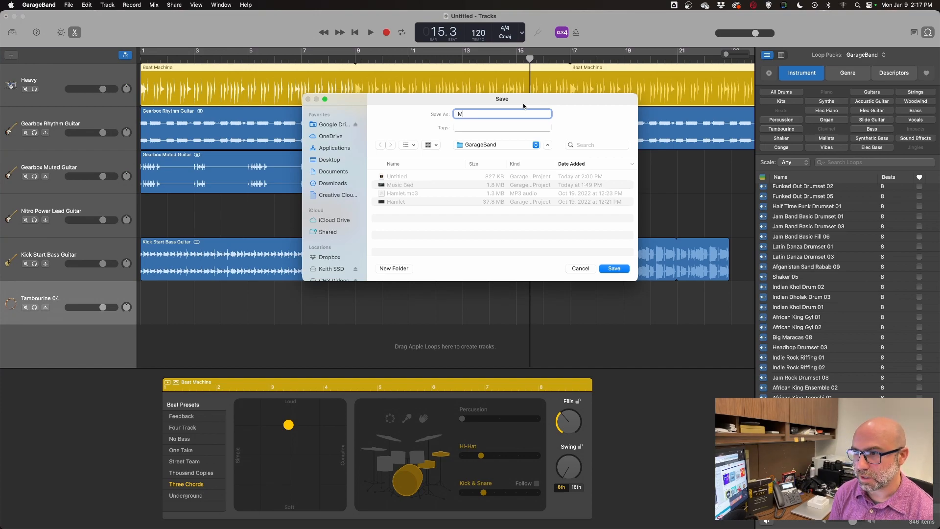
key(BackSpace)
text(Grunge Music Bed)
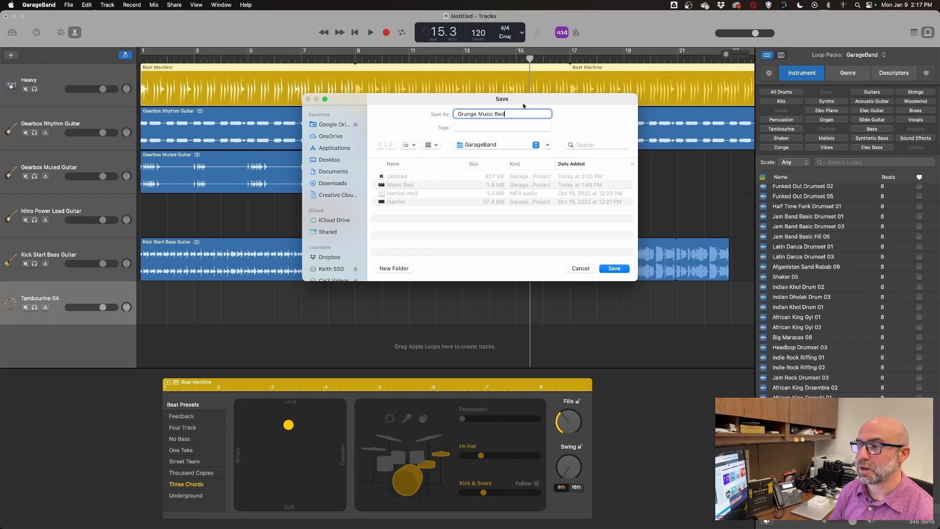
click(616, 269)
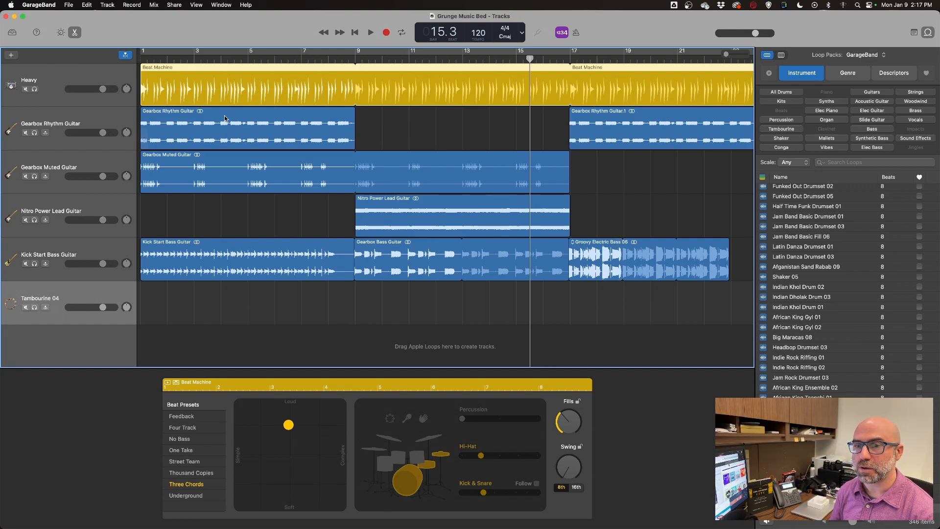
Show the volume automation lanes on all tracks, with the sound library kept closed
drag(103, 89, 102, 89)
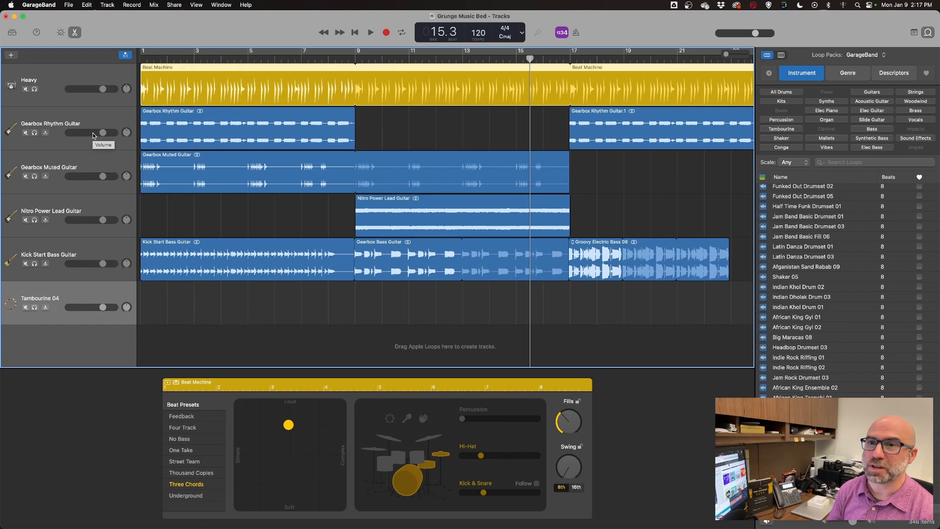
click(155, 6)
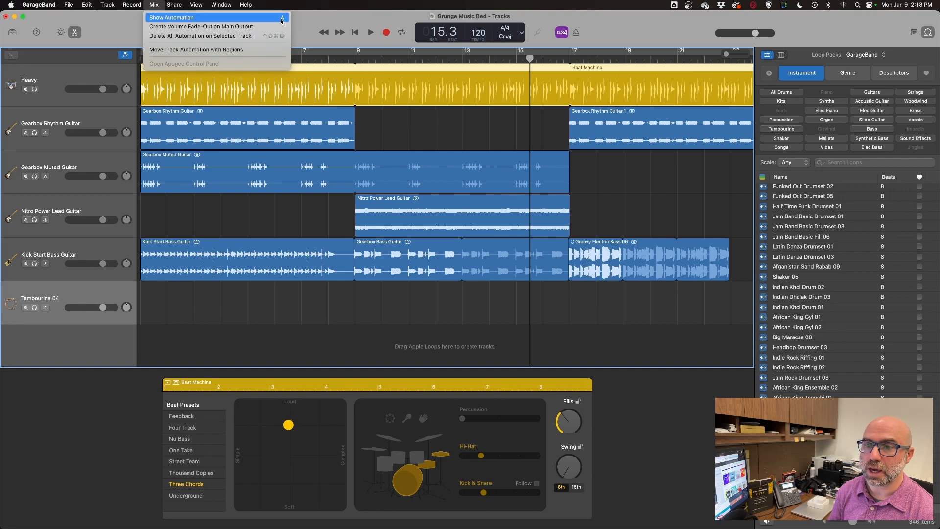
click(282, 21)
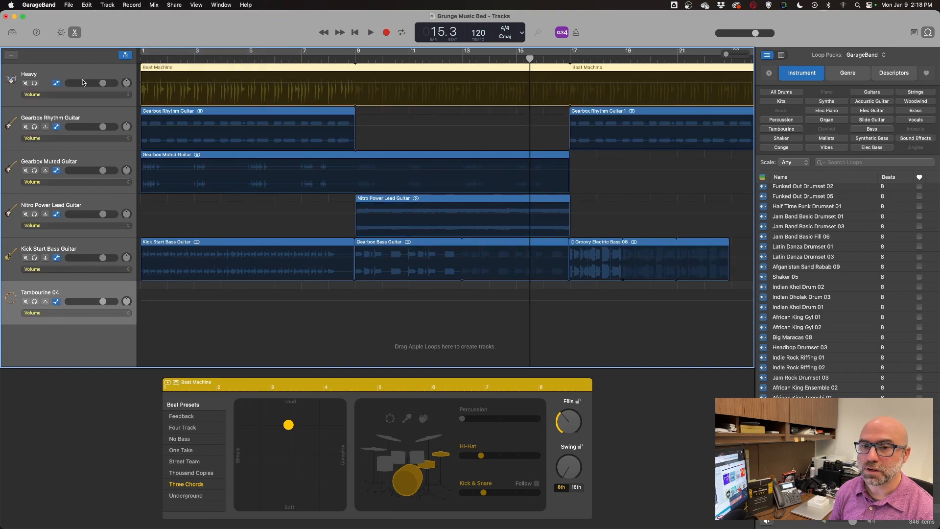
key(a)
key(a)
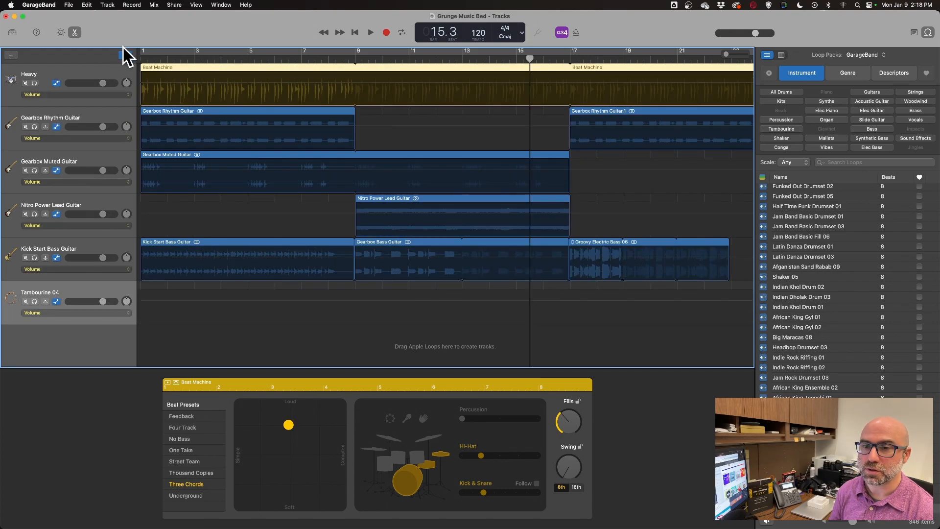
click(12, 33)
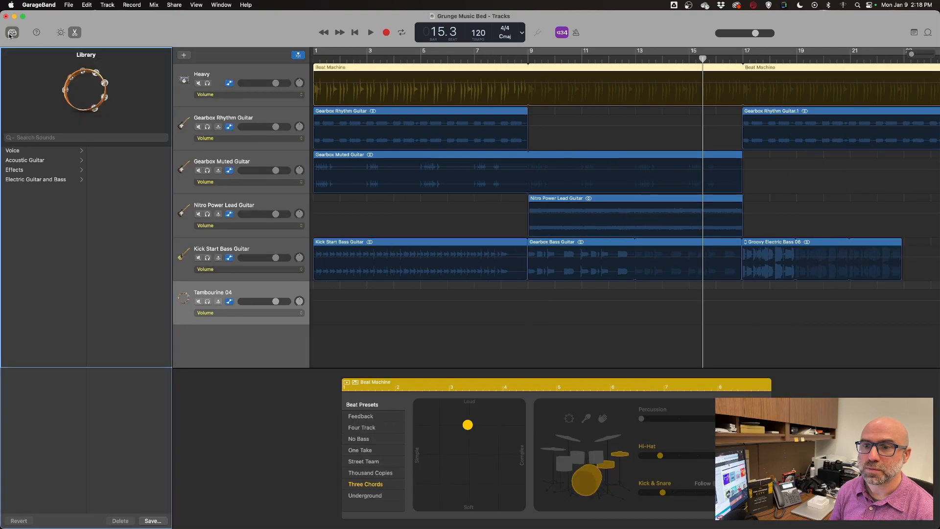
click(13, 33)
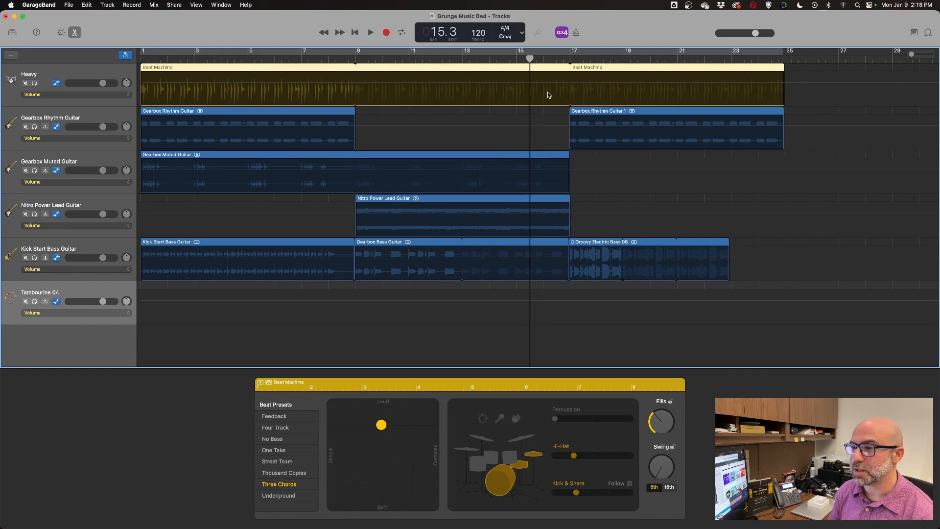
key(a)
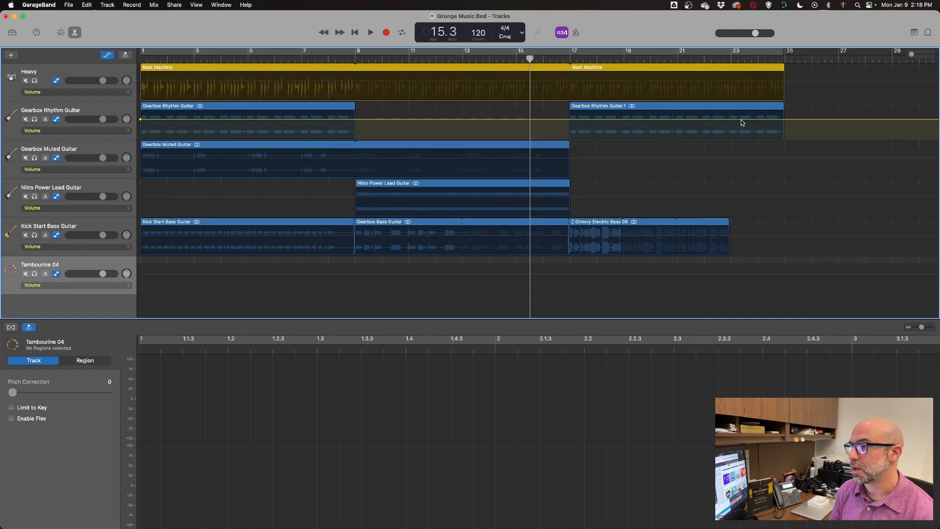
Draw a volume drop on the Gearbox Rhythm Guitar track from about bar 19 to bar 21, and play it soloed
click(622, 119)
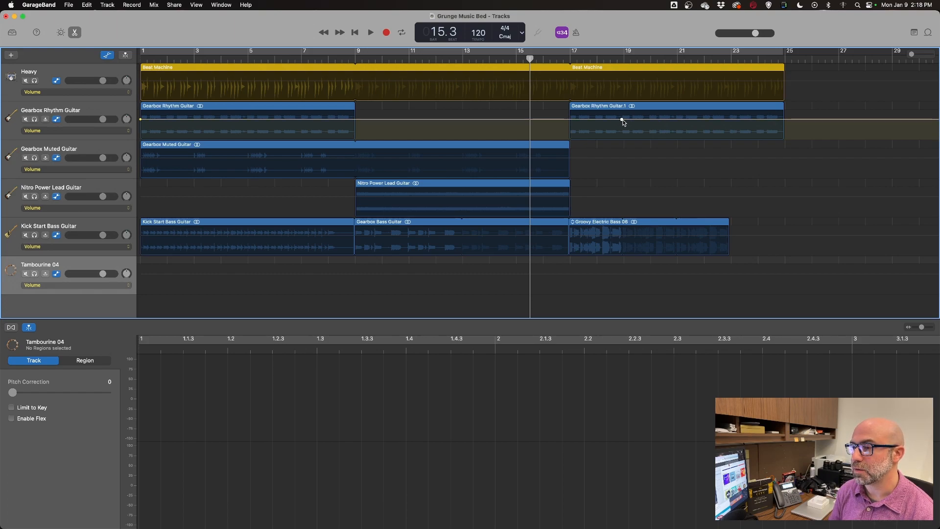
drag(670, 119, 670, 129)
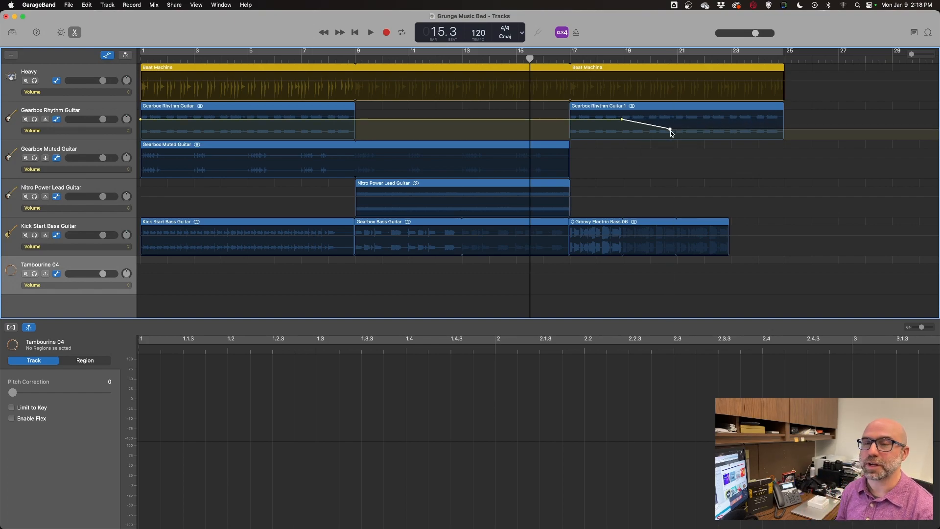
click(34, 120)
click(624, 59)
key(space)
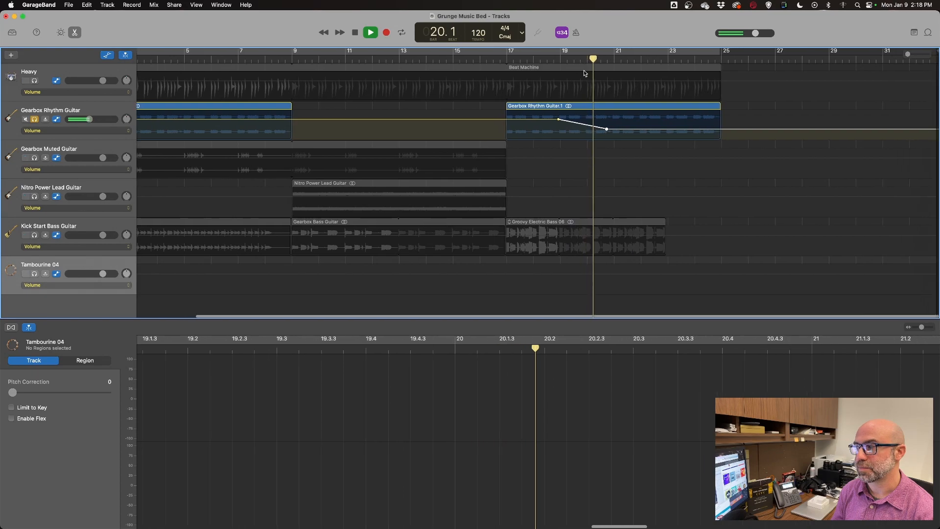
key(space)
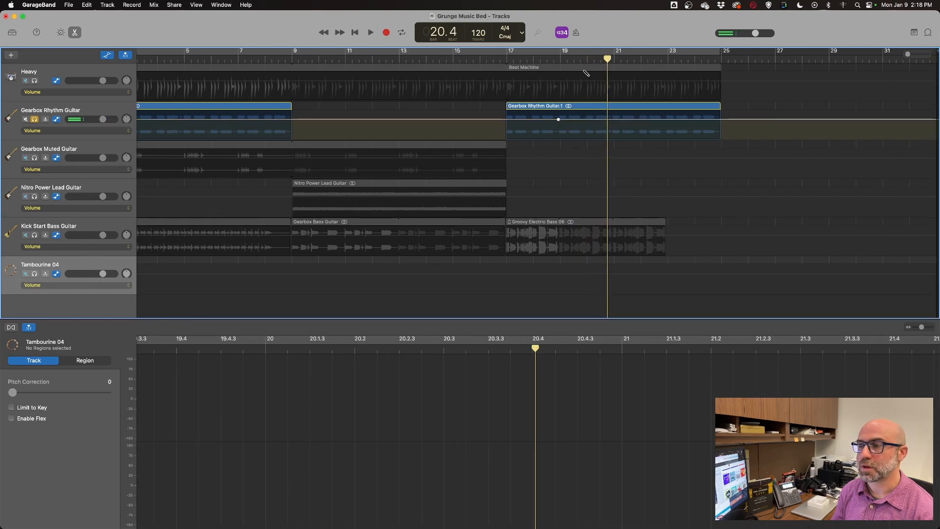
Clear the Gearbox Rhythm Guitar track's volume drop and solo, and hide the automation lanes
scroll(365, 86, left, 5)
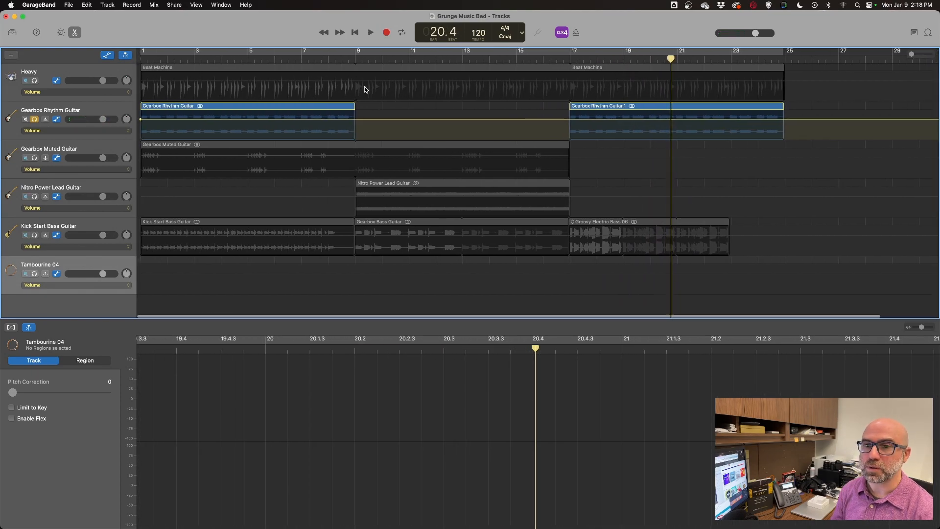
click(107, 56)
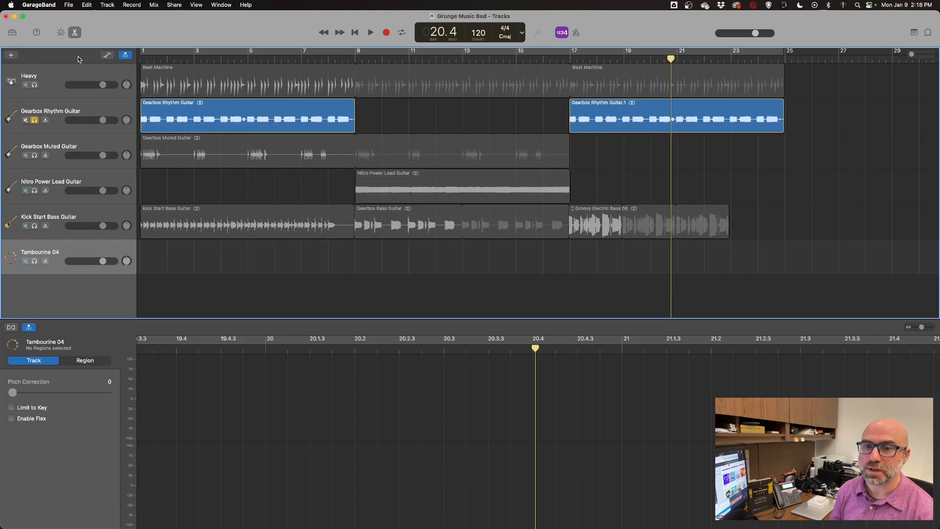
key(super+a)
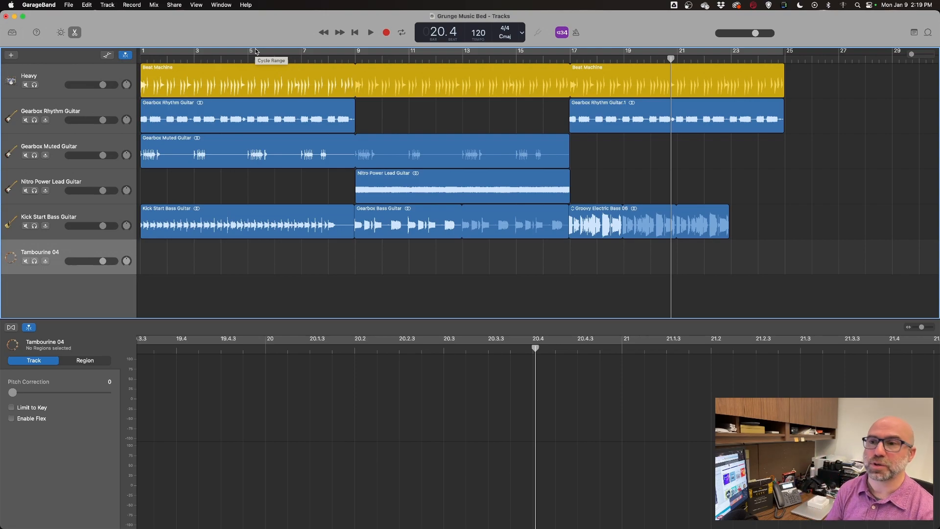
Export the song to disk as "Grunge Music Bed" in WAVE format at uncompressed 16-bit (CD Quality)
click(174, 5)
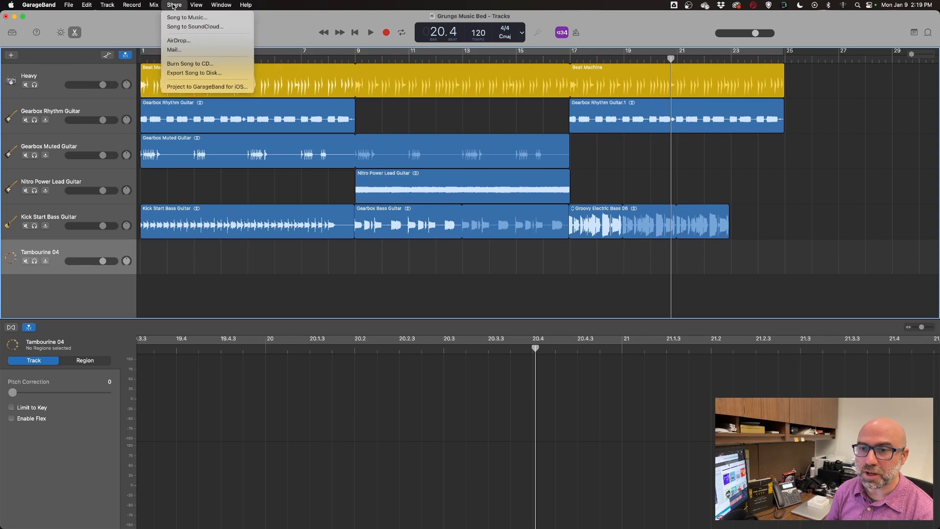
click(200, 73)
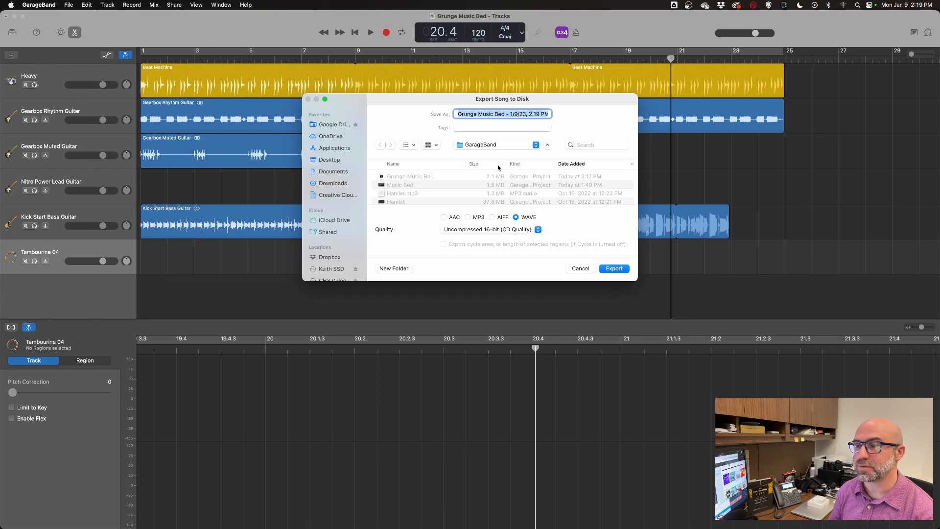
click(490, 113)
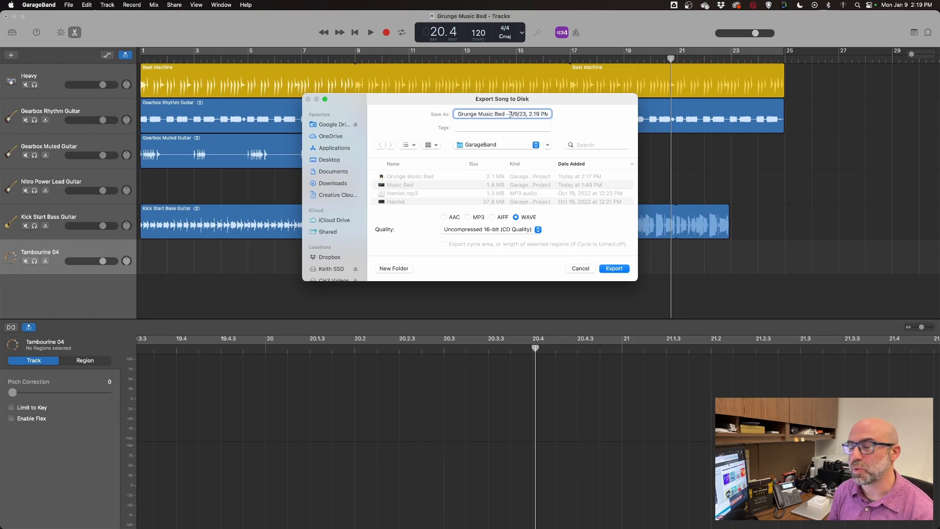
drag(506, 116, 568, 117)
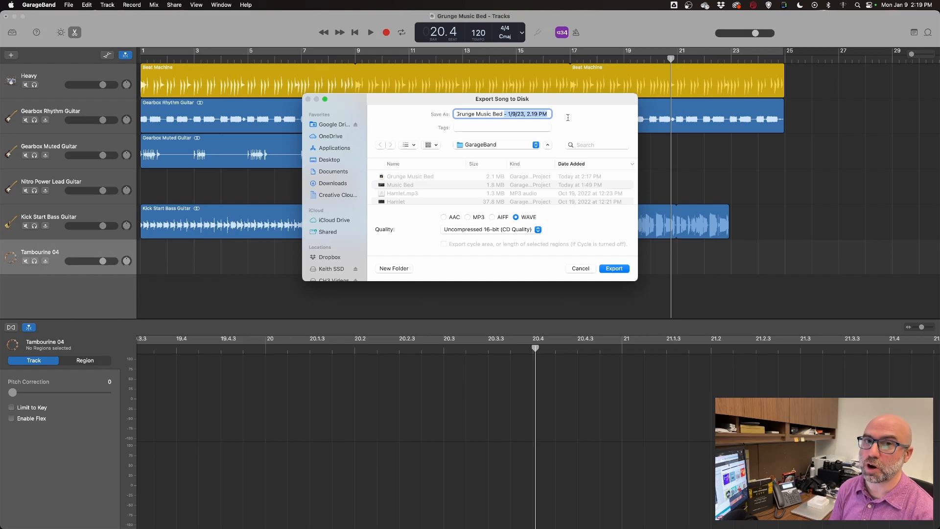
key(BackSpace)
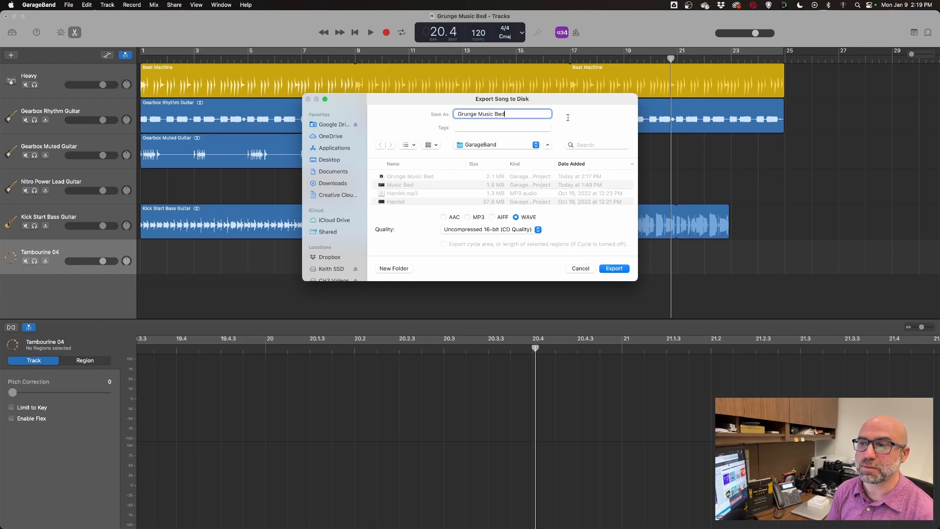
click(609, 269)
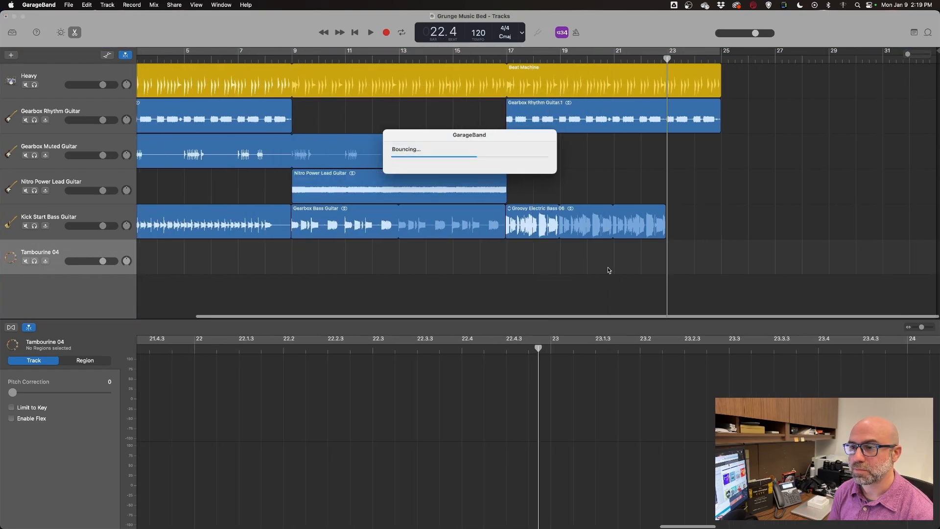